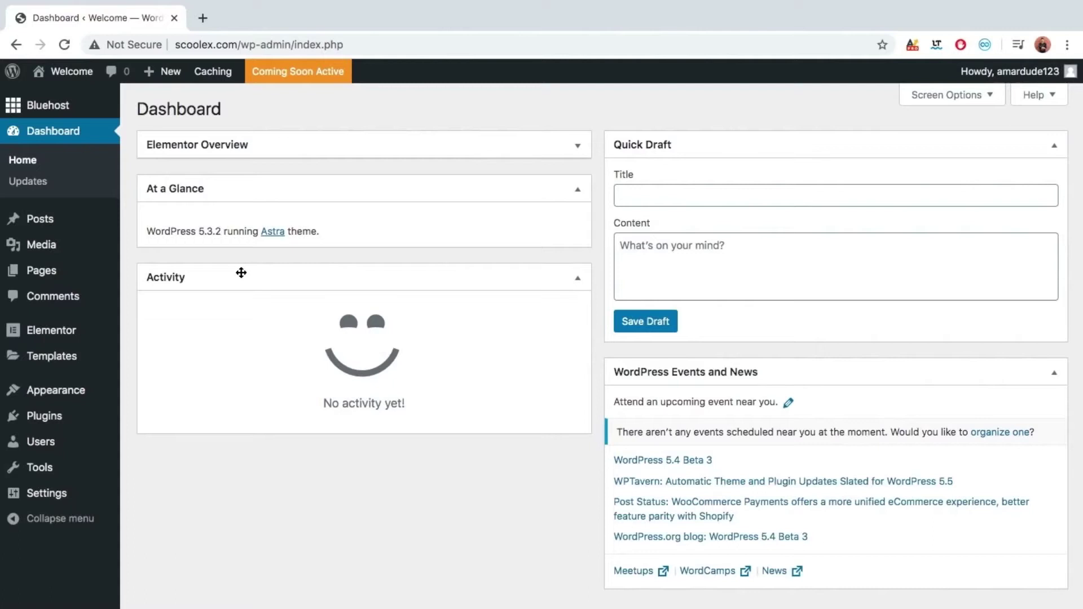
# - Confirm the Pages list is empty, then view Installed Plugins (Akismet, Bluehost, Elementor)
pyautogui.click(27, 276)
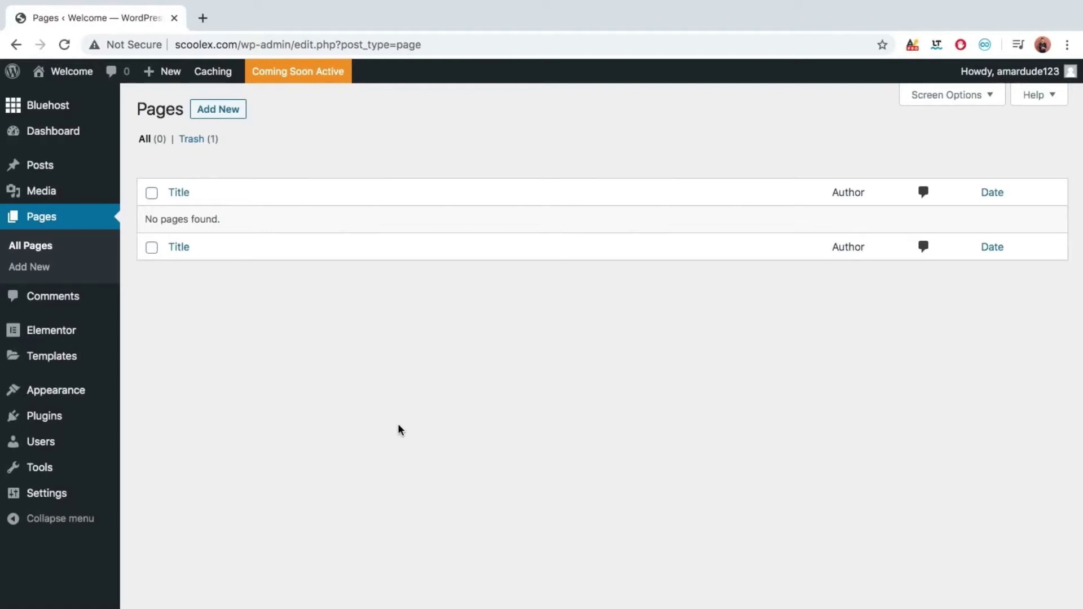
pyautogui.click(72, 418)
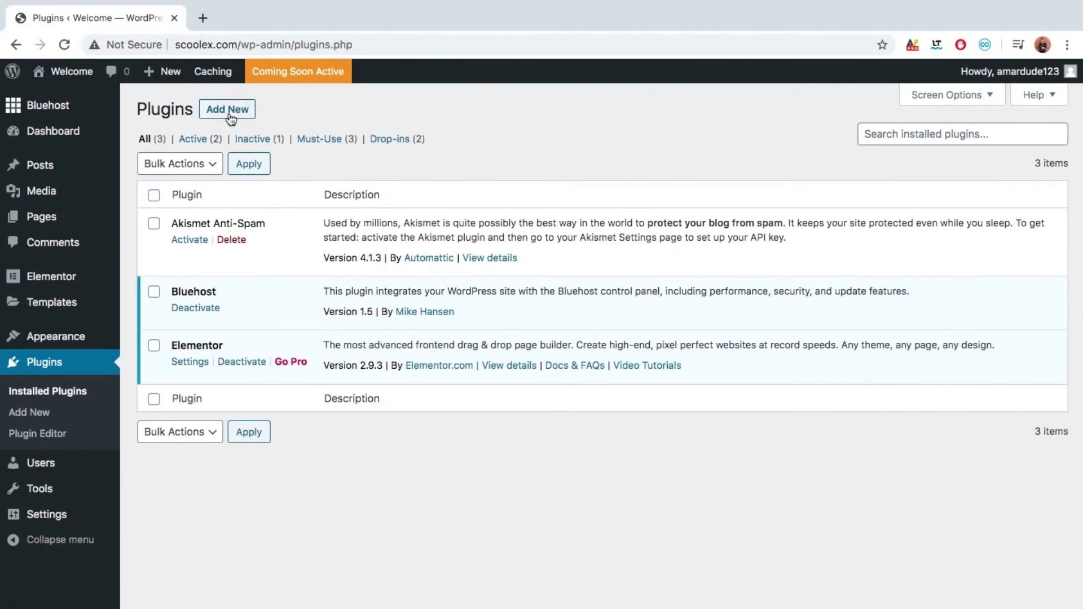
# - Add the Classic Editor plugin from the plugin directory and activate it
pyautogui.click(229, 113)
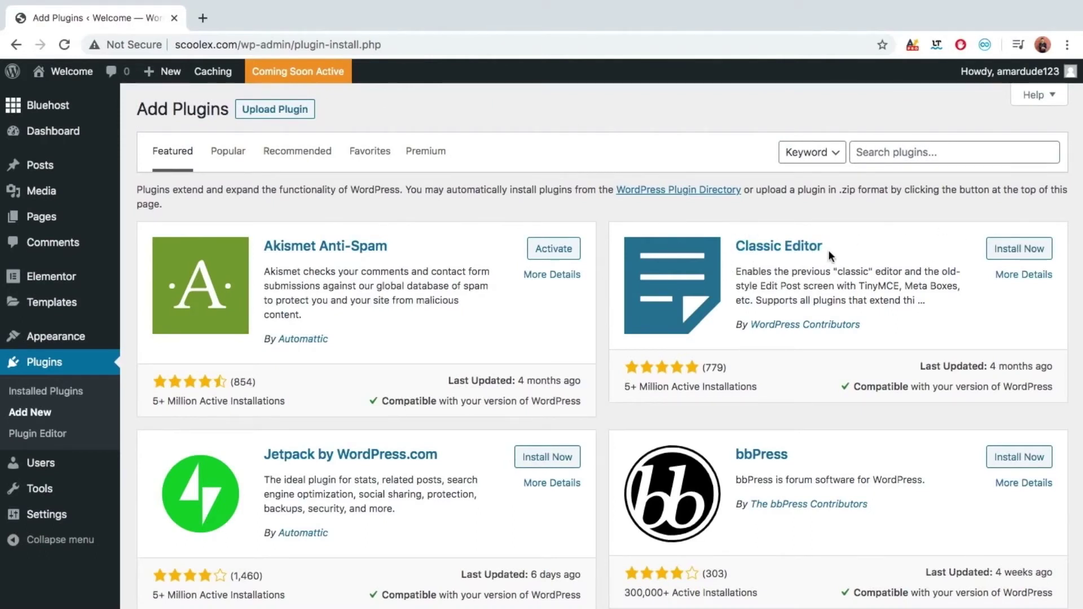
pyautogui.click(1000, 253)
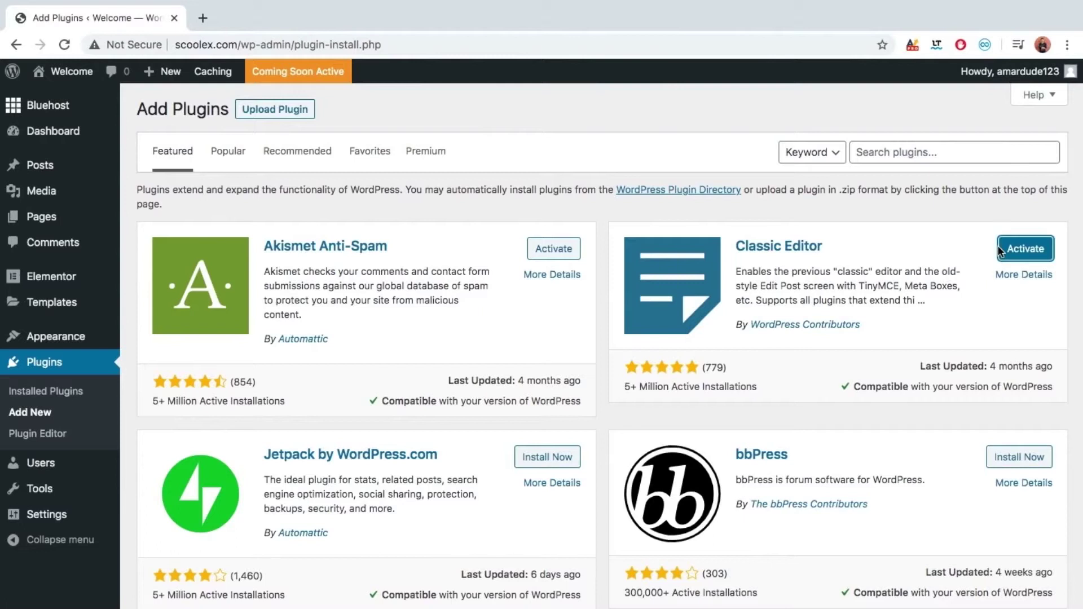
pyautogui.click(1044, 252)
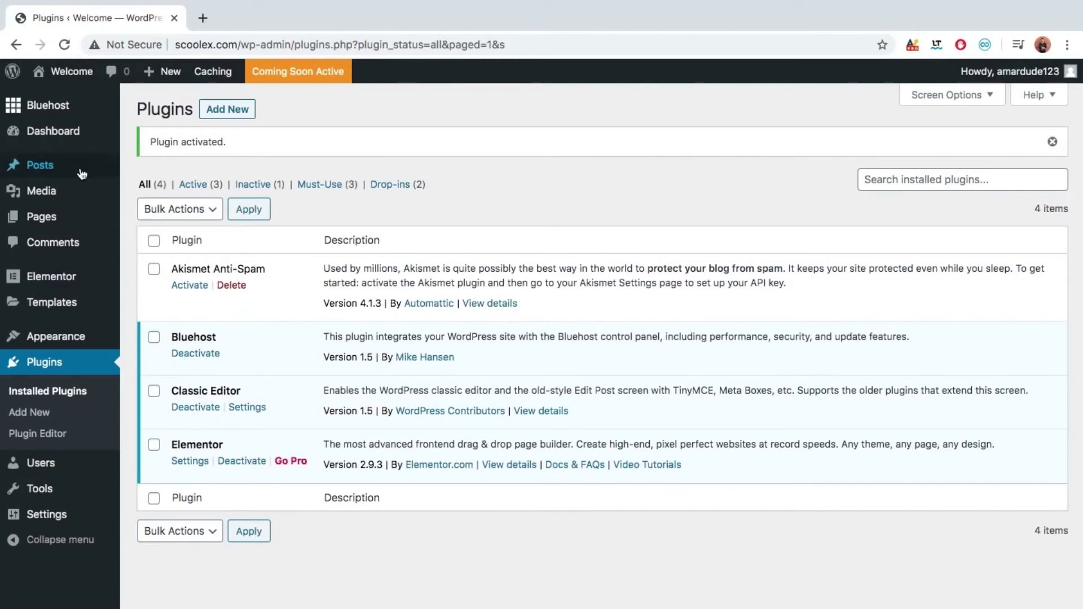
# - Open a blank Add New Page editor from Pages and look over the classic editor layout
pyautogui.click(107, 222)
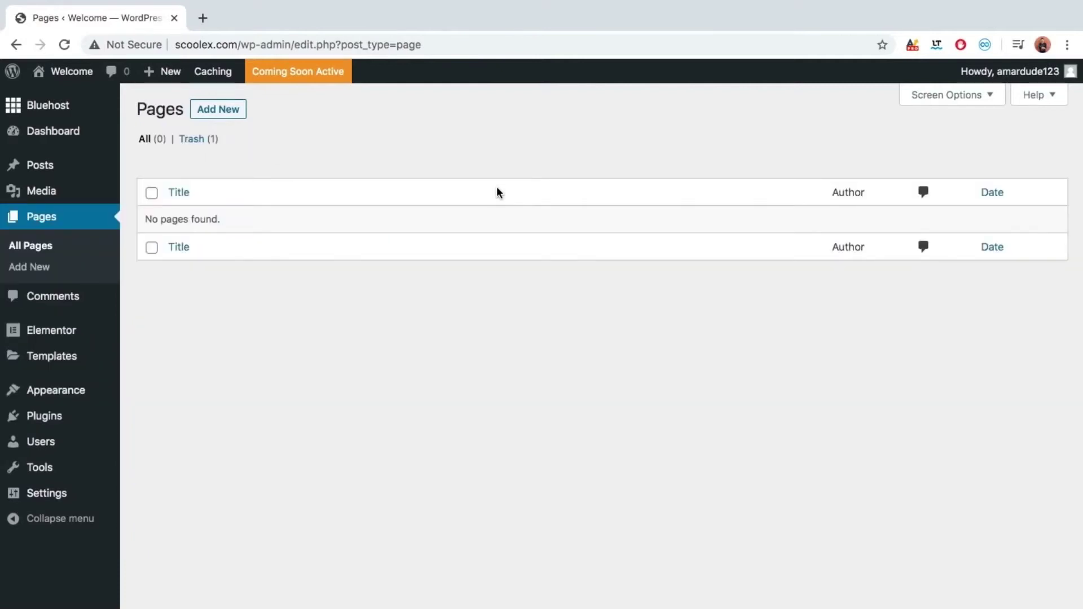
pyautogui.click(226, 111)
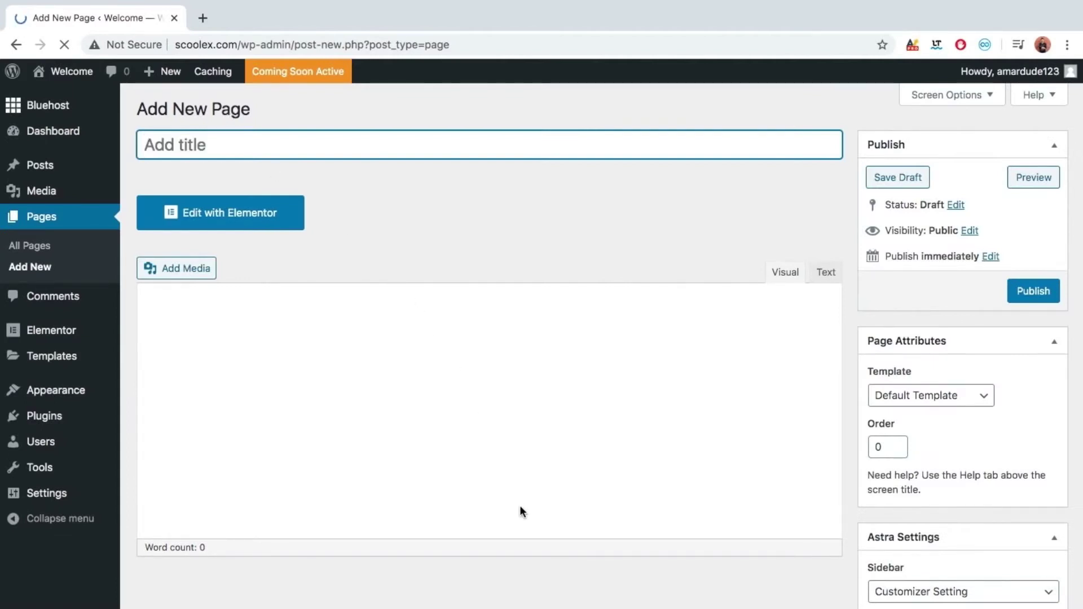
pyautogui.scroll(-1, 519, 505)
pyautogui.scroll(-5, 520, 505)
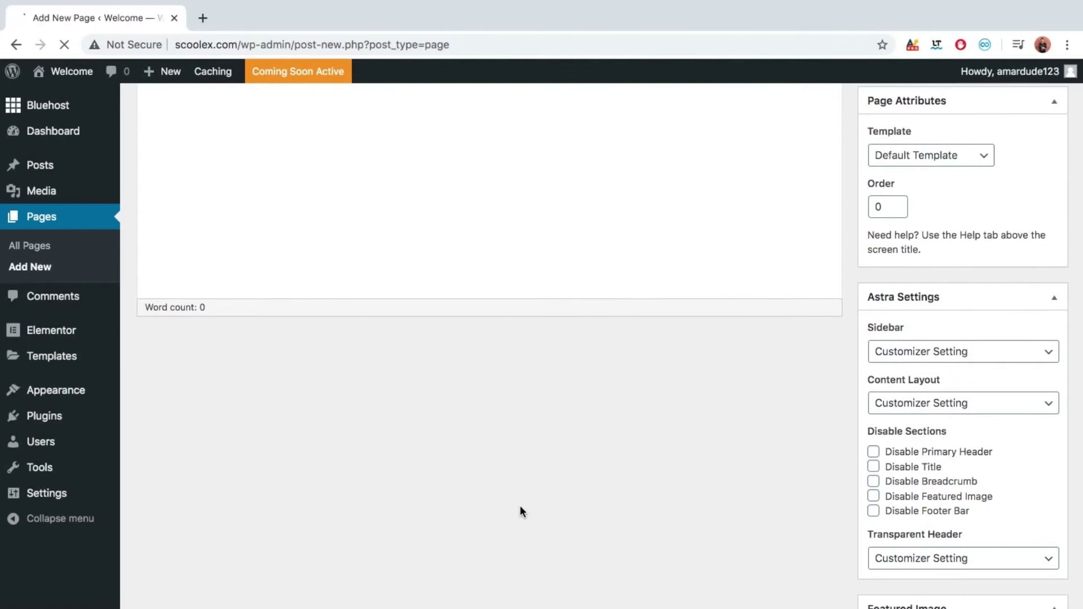
pyautogui.scroll(-1, 519, 505)
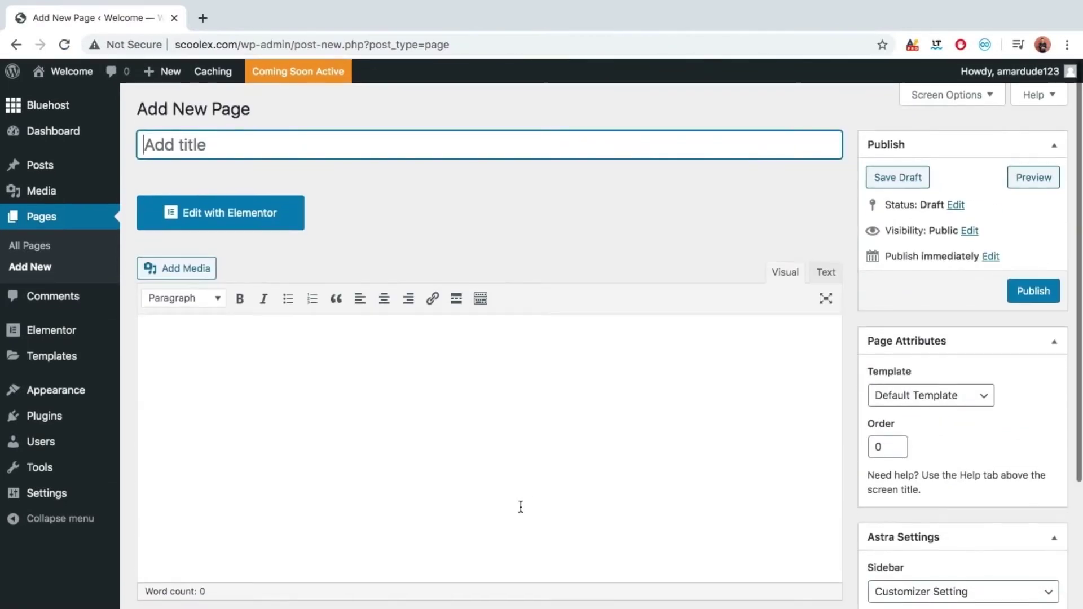
pyautogui.scroll(-1, 520, 506)
pyautogui.click(513, 468)
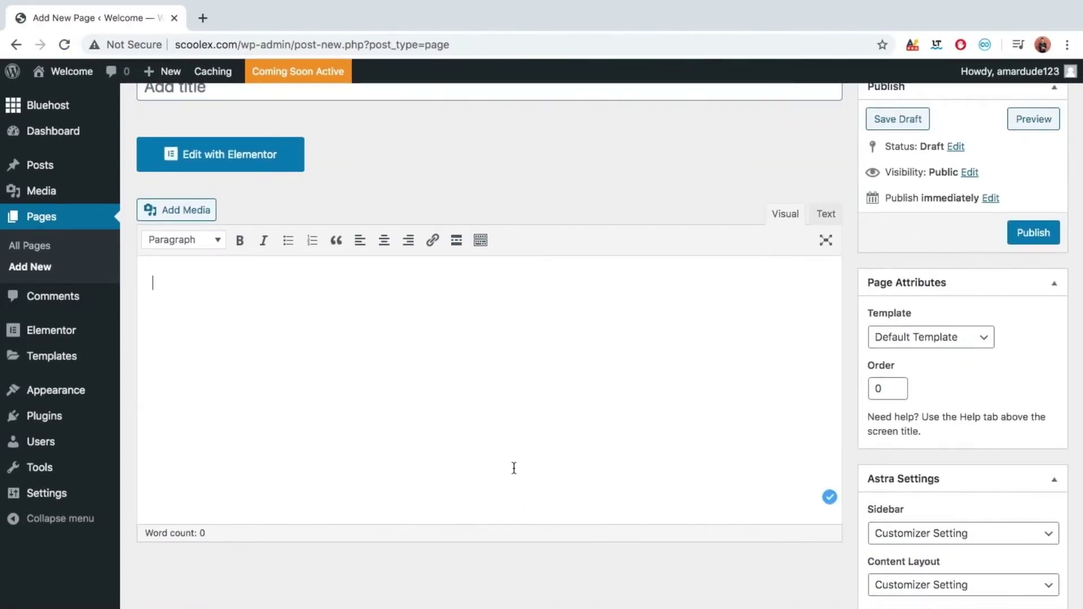
pyautogui.scroll(2, 514, 468)
# - Title the page 'Home' and publish it
pyautogui.click(410, 152)
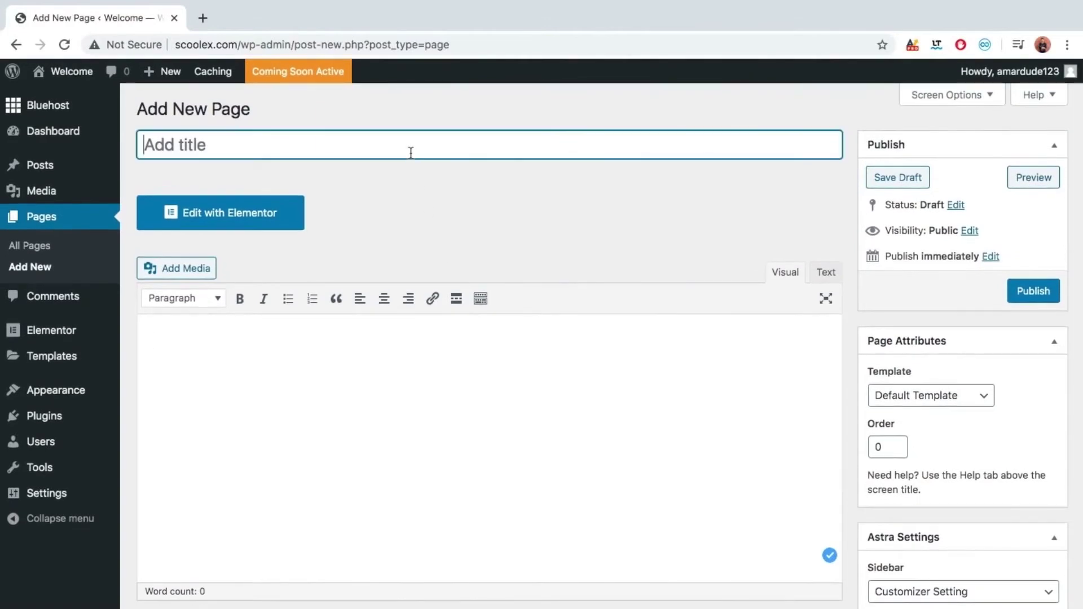
pyautogui.write('Ho')
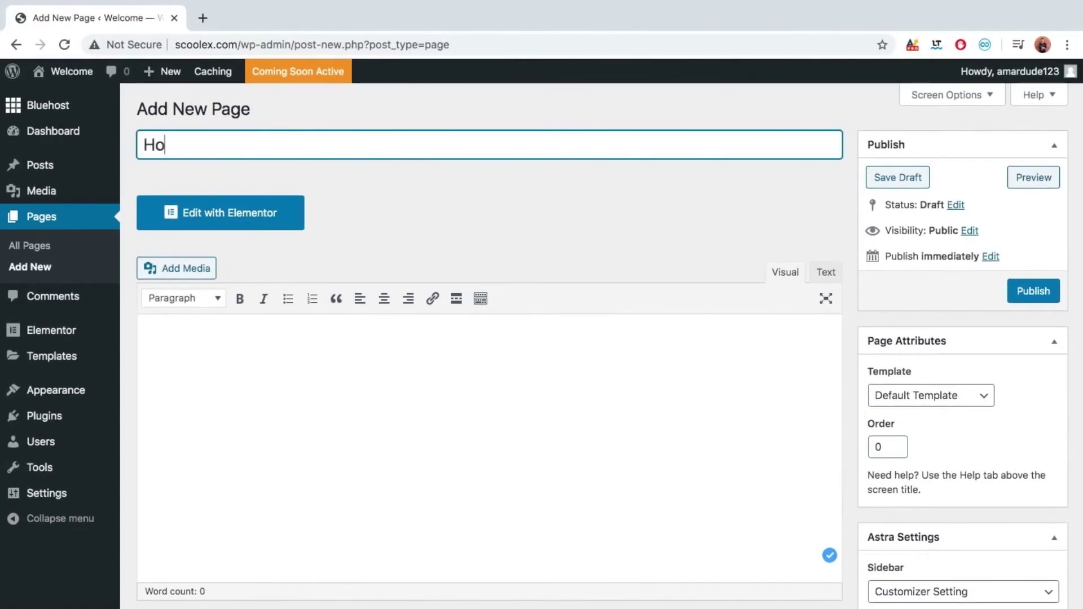
pyautogui.write('me')
pyautogui.click(1033, 291)
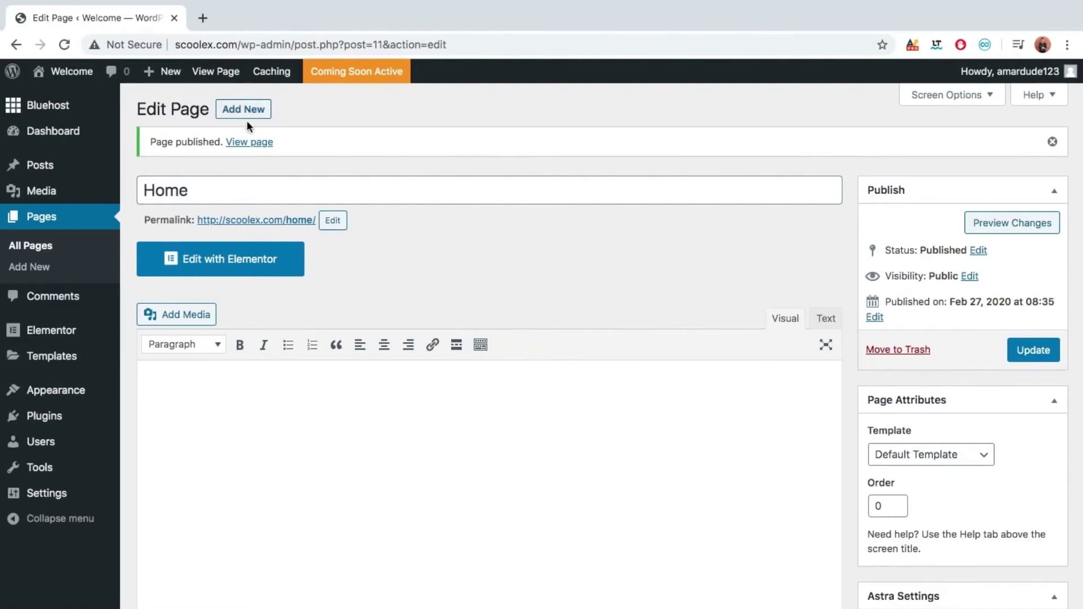
# - View the live Home page at scoolex.com/home/ in a new tab, then return to the editor
pyautogui.rightClick(246, 143)
pyautogui.click(251, 146)
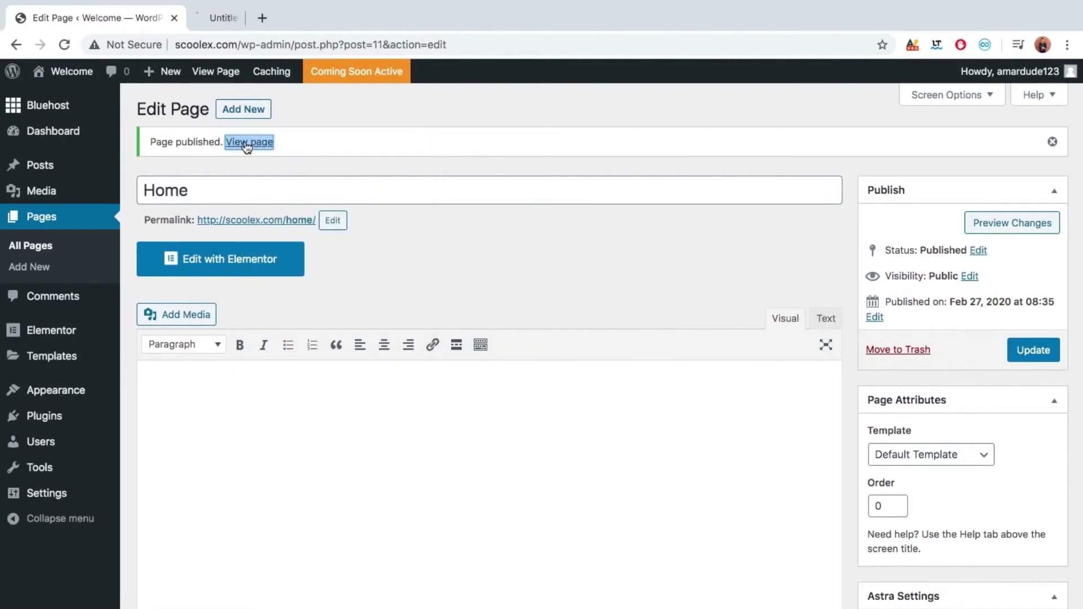
pyautogui.click(289, 14)
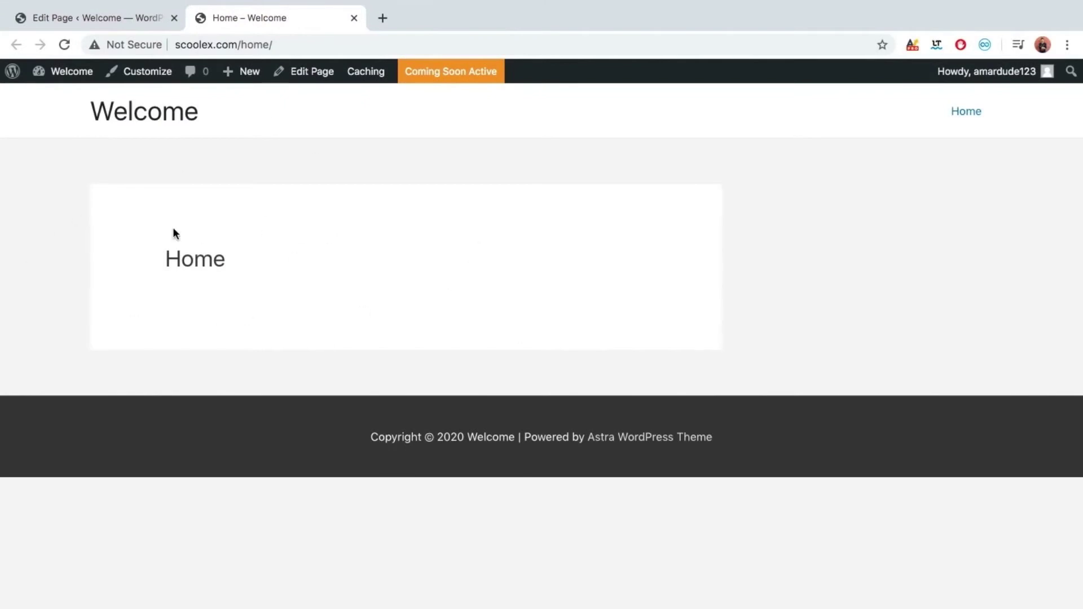
pyautogui.click(133, 18)
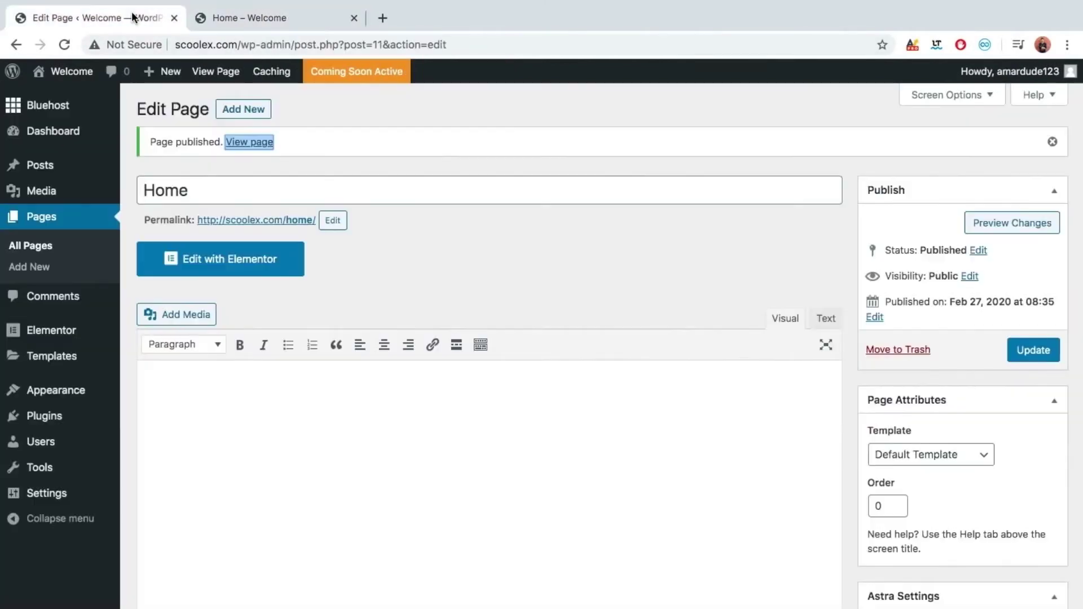
# - Clear the Home title and leave the editor unsaved for a new blank page
pyautogui.tripleClick(323, 189)
pyautogui.press('BackSpace')
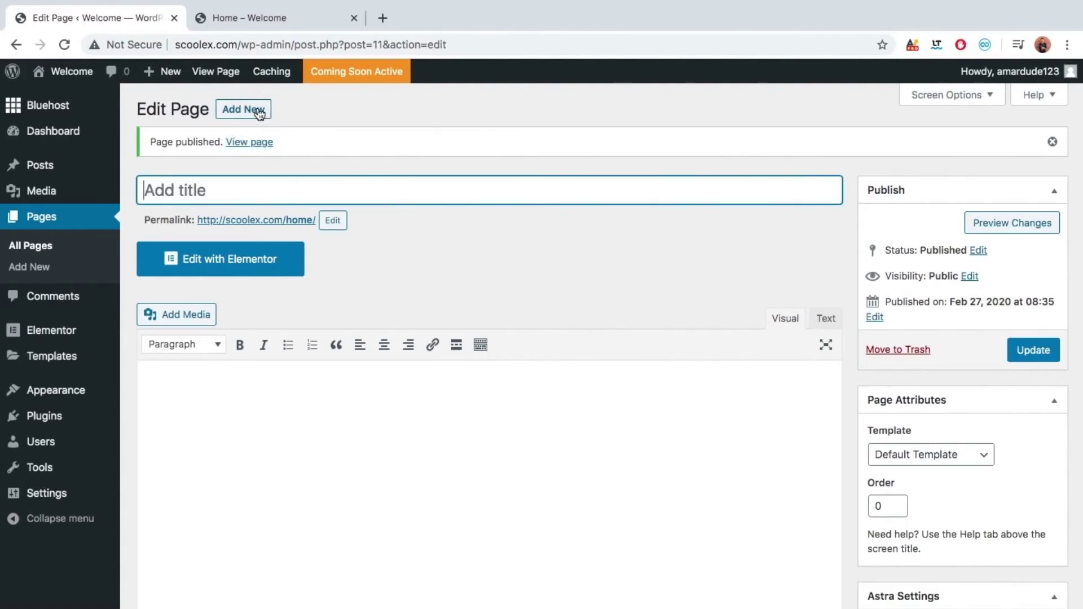
pyautogui.click(258, 109)
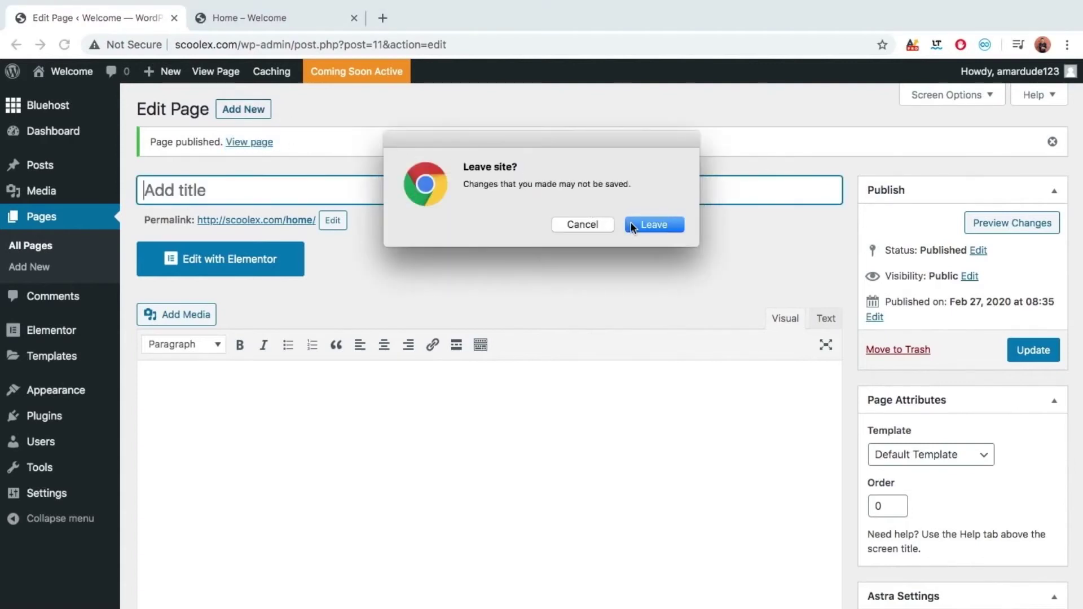
pyautogui.click(630, 223)
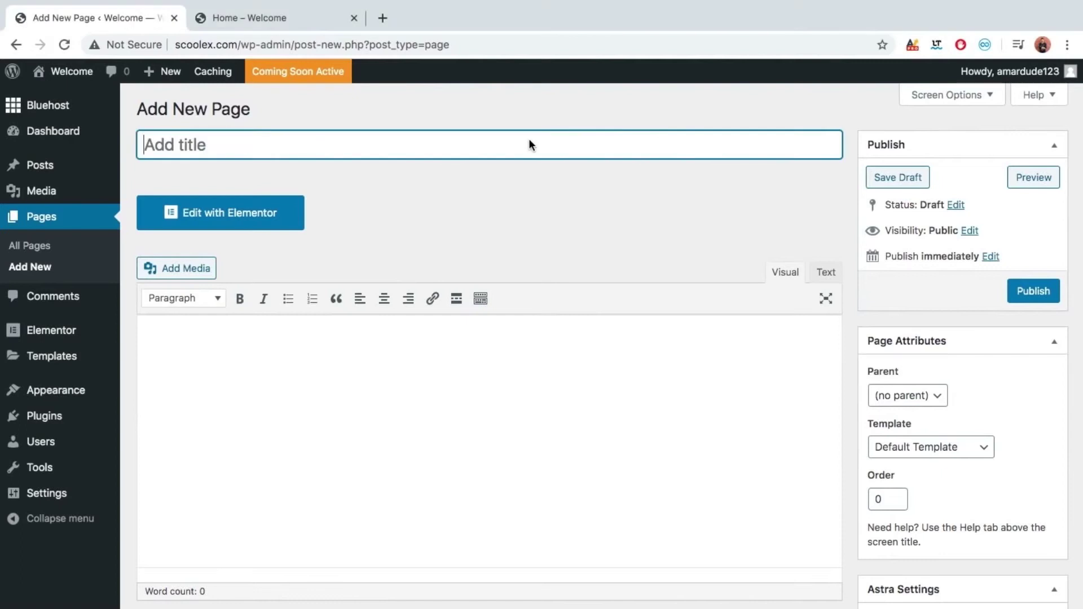
# - Title the new page 'Portfolio' and publish it
pyautogui.write('Portf')
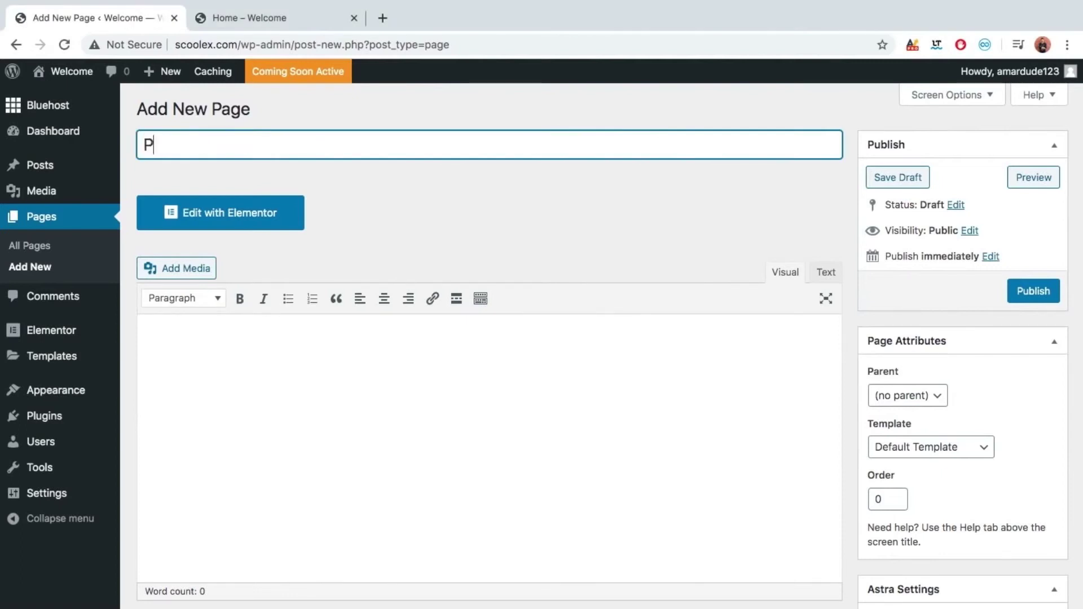
pyautogui.write('olio')
pyautogui.click(1035, 283)
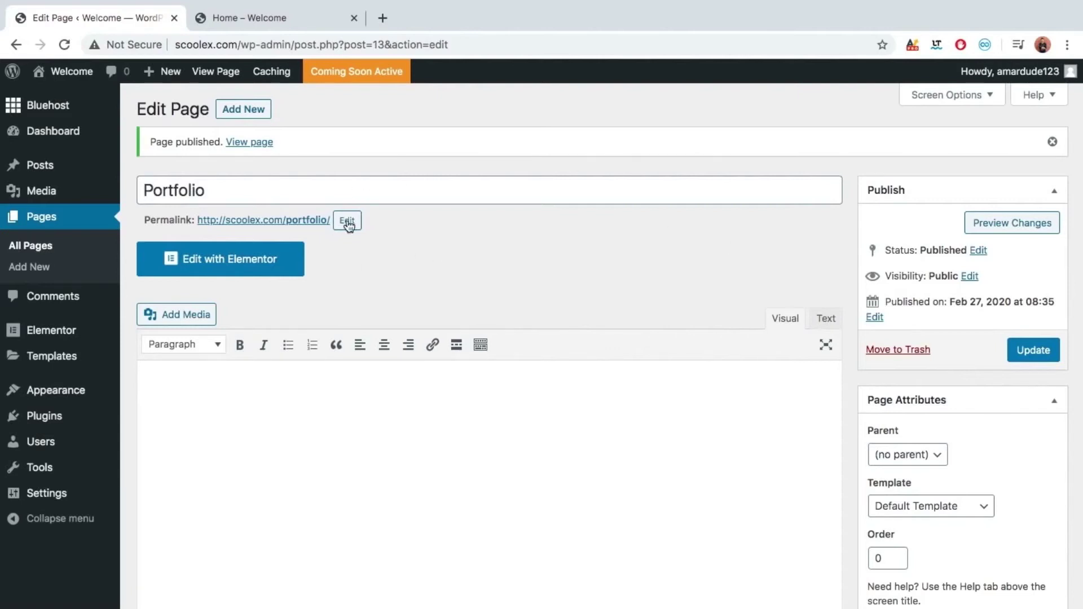
pyautogui.click(315, 186)
# - Discard the mistyped 'Contacts Us' retitle and leave unsaved for a fresh blank page
pyautogui.hotkey('ctrl', 'a')
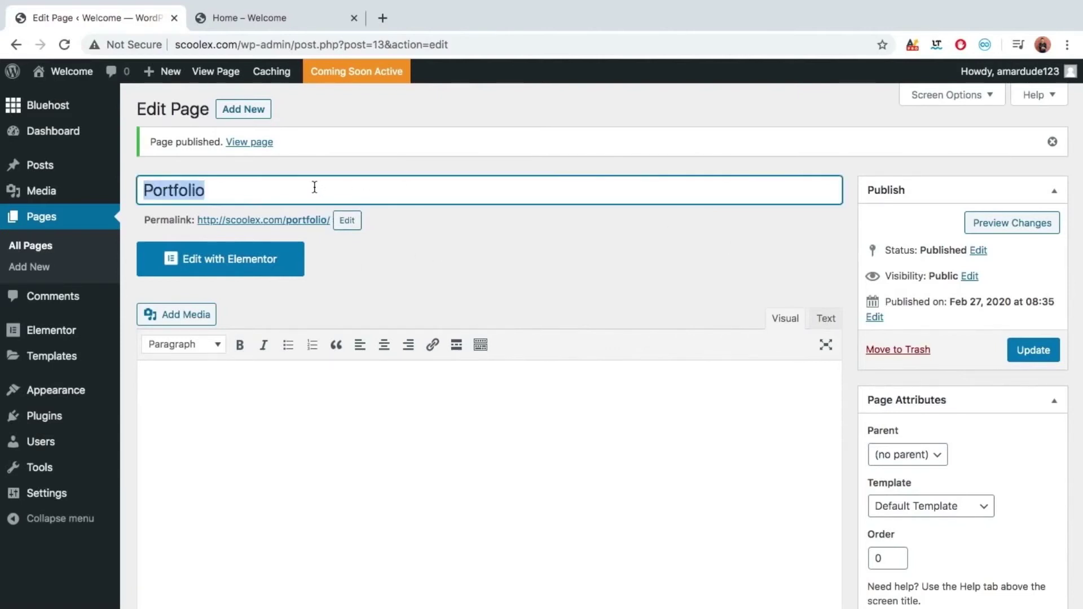
pyautogui.write('C')
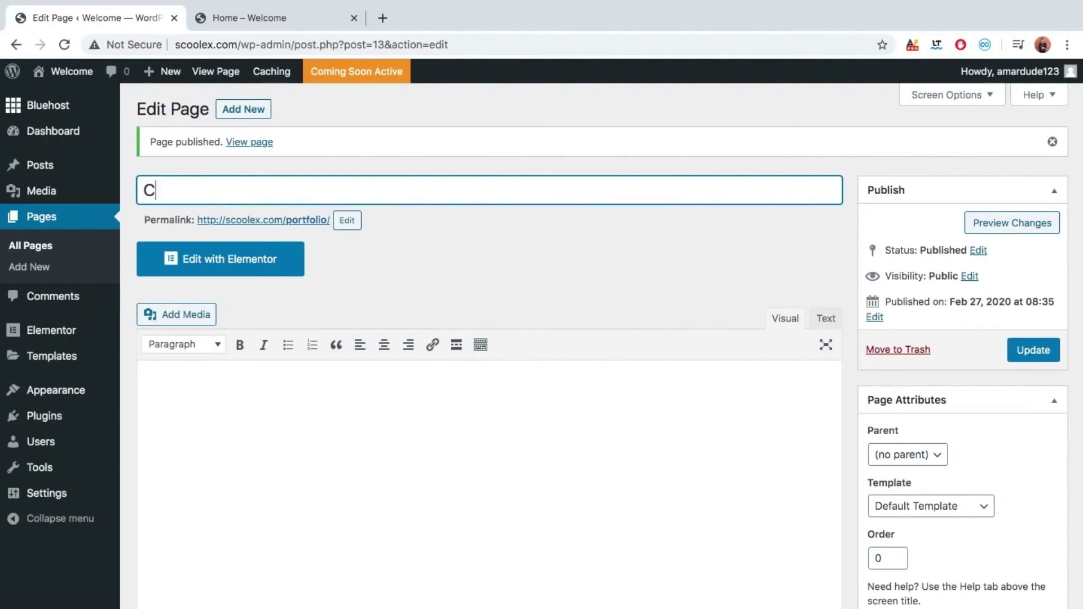
pyautogui.write('ontacts Us')
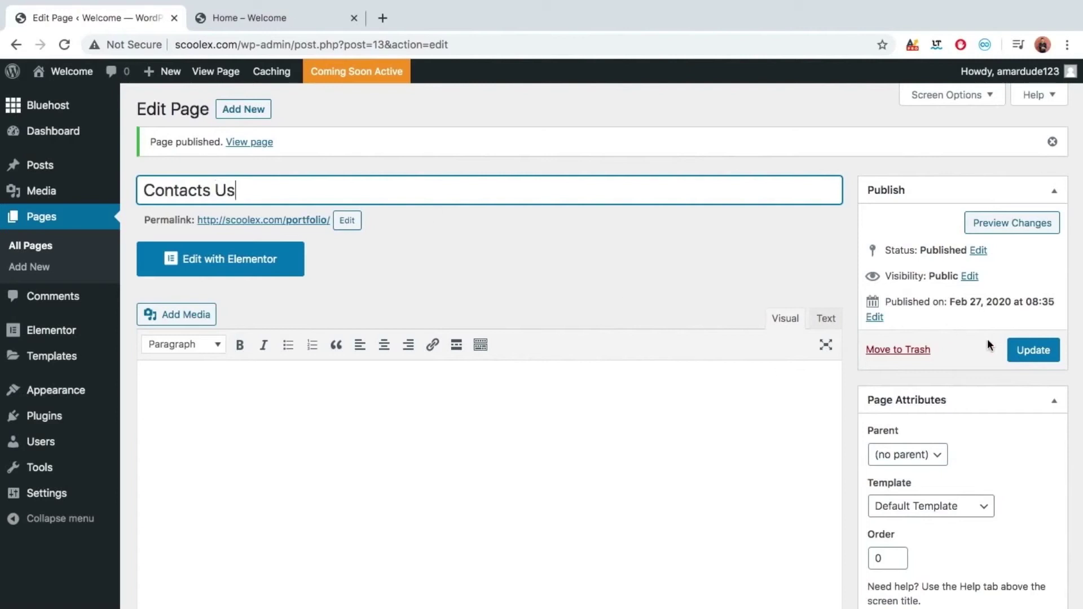
pyautogui.hotkey('ctrl', 'a')
pyautogui.press('BackSpace')
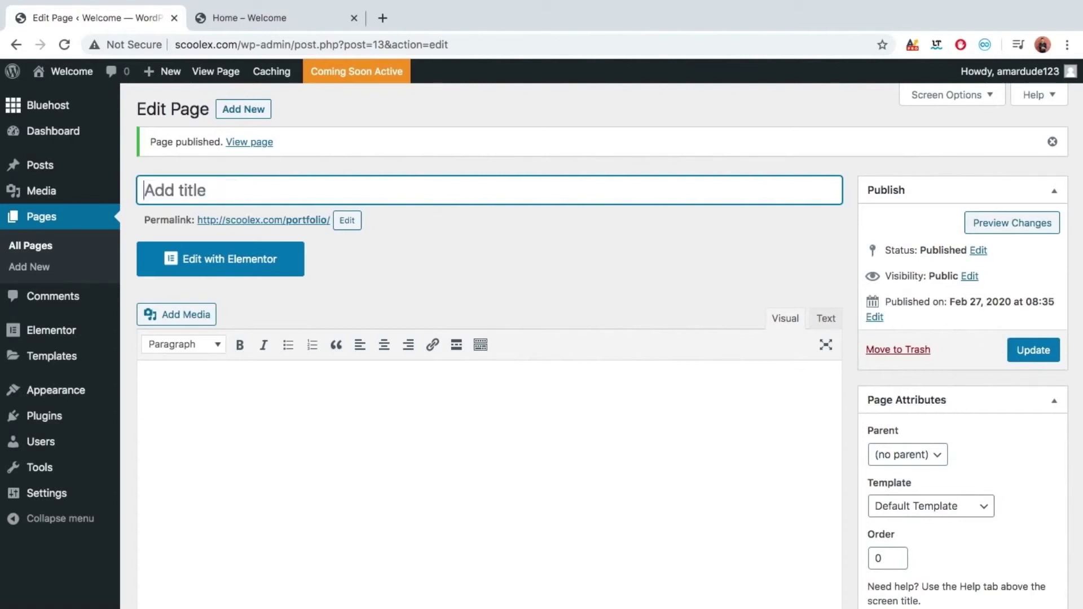
pyautogui.click(236, 113)
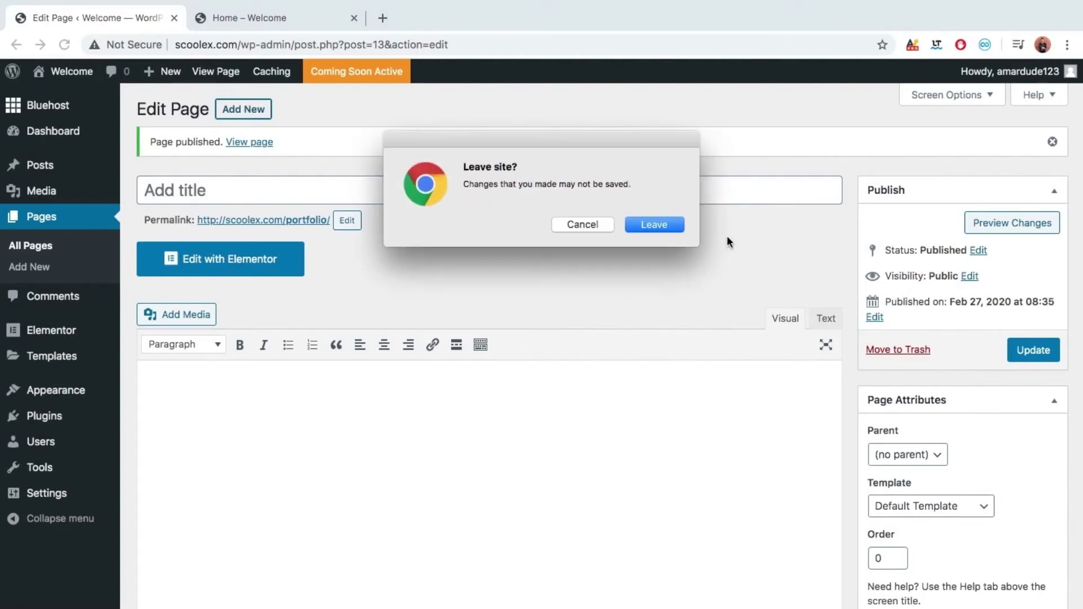
pyautogui.click(659, 225)
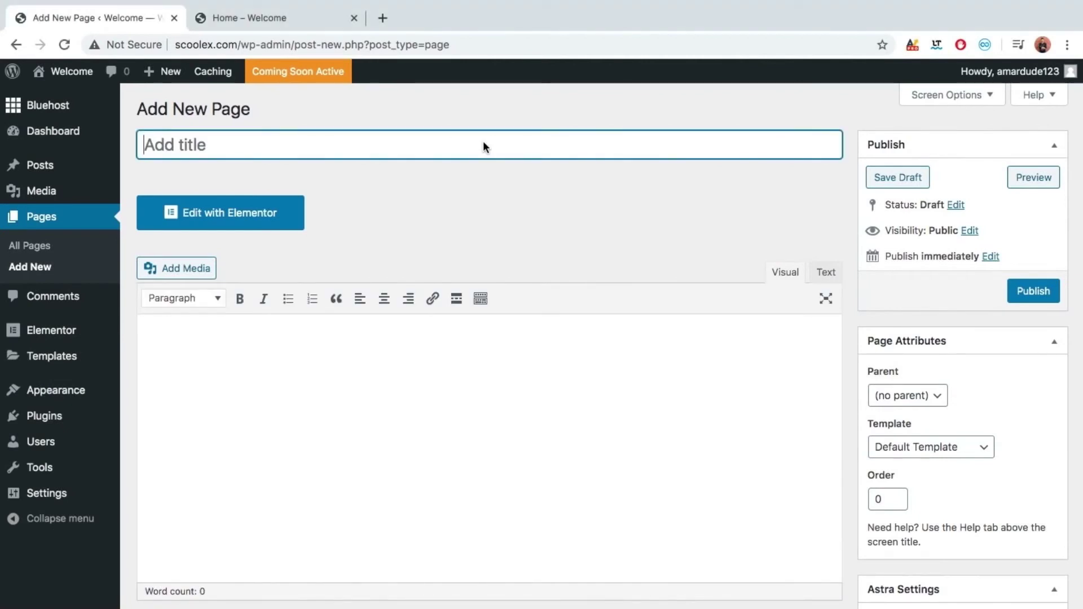
# - Title the page 'Contact Us' and publish it
pyautogui.write('Contact ')
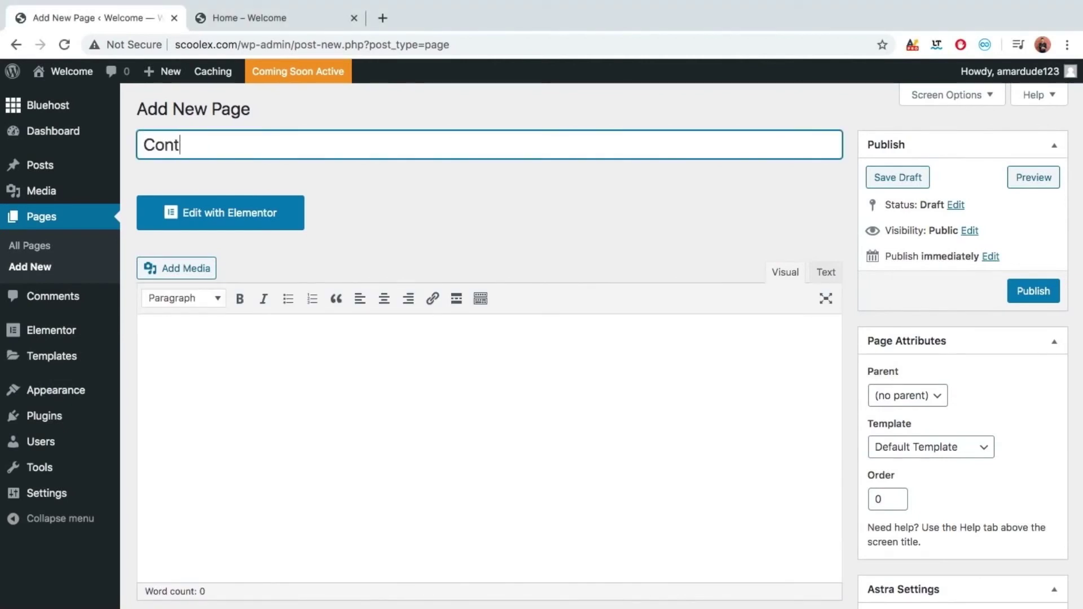
pyautogui.write('Us')
pyautogui.click(1027, 283)
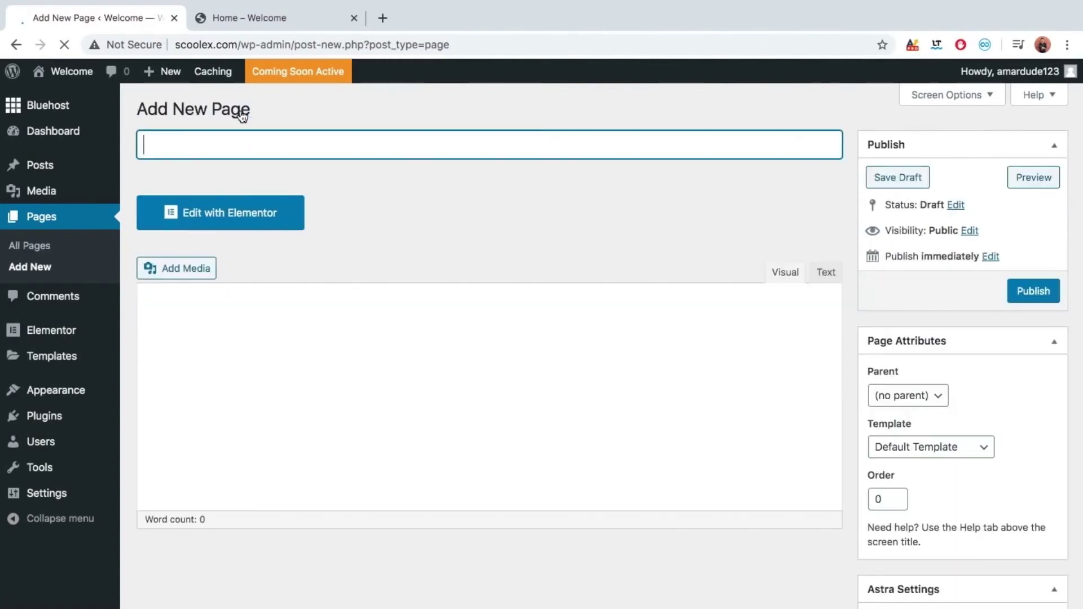
# - Title the page 'About Us' and publish it
pyautogui.write('About')
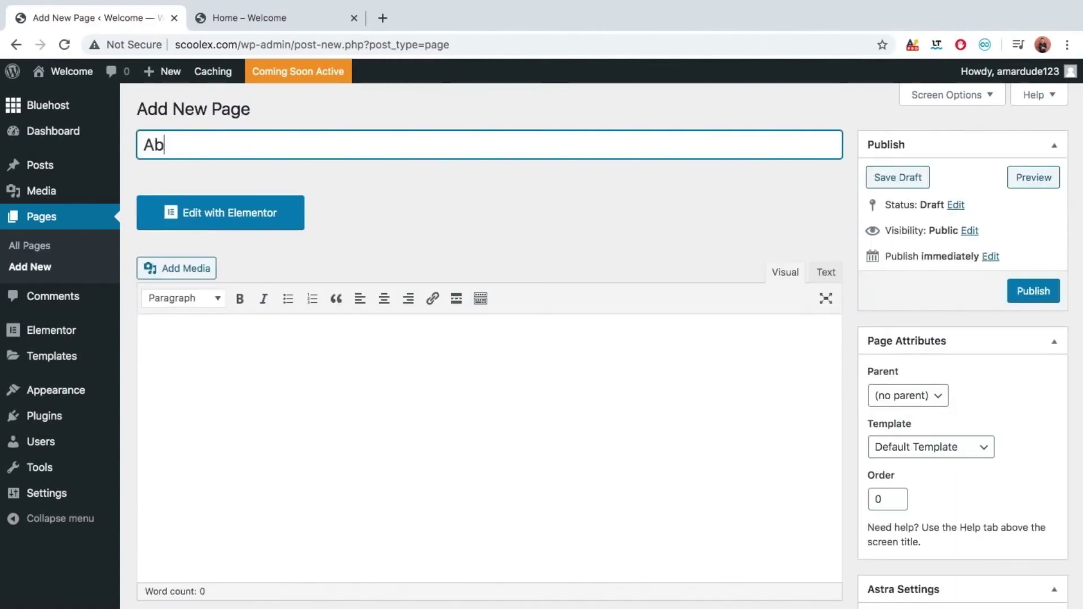
pyautogui.write(' Us')
pyautogui.click(1039, 291)
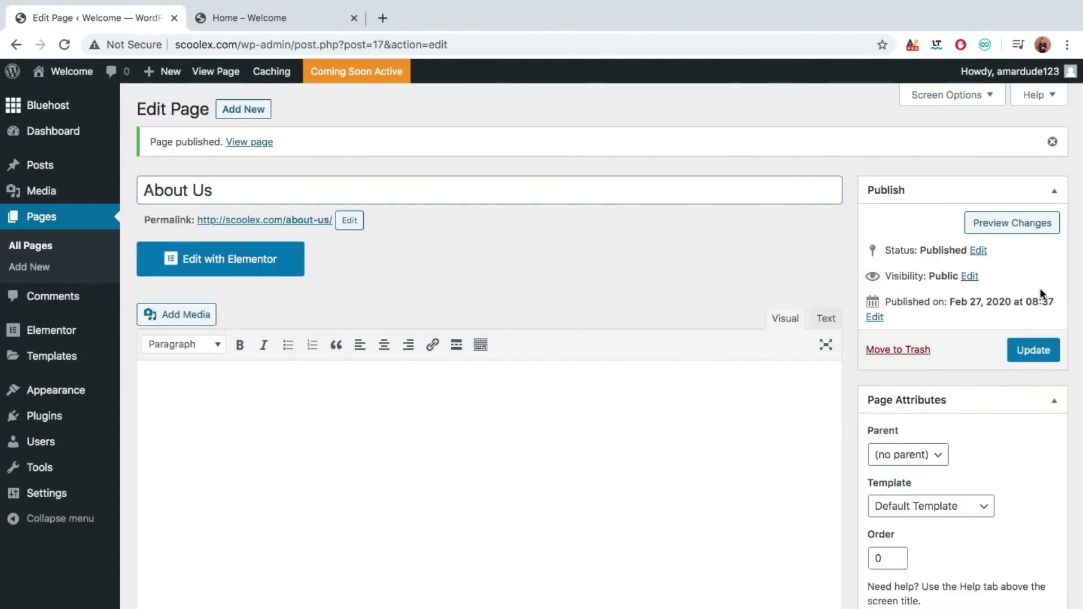
# - Reload the live Home tab to see all four pages in the menu, then return to the editor
pyautogui.click(303, 18)
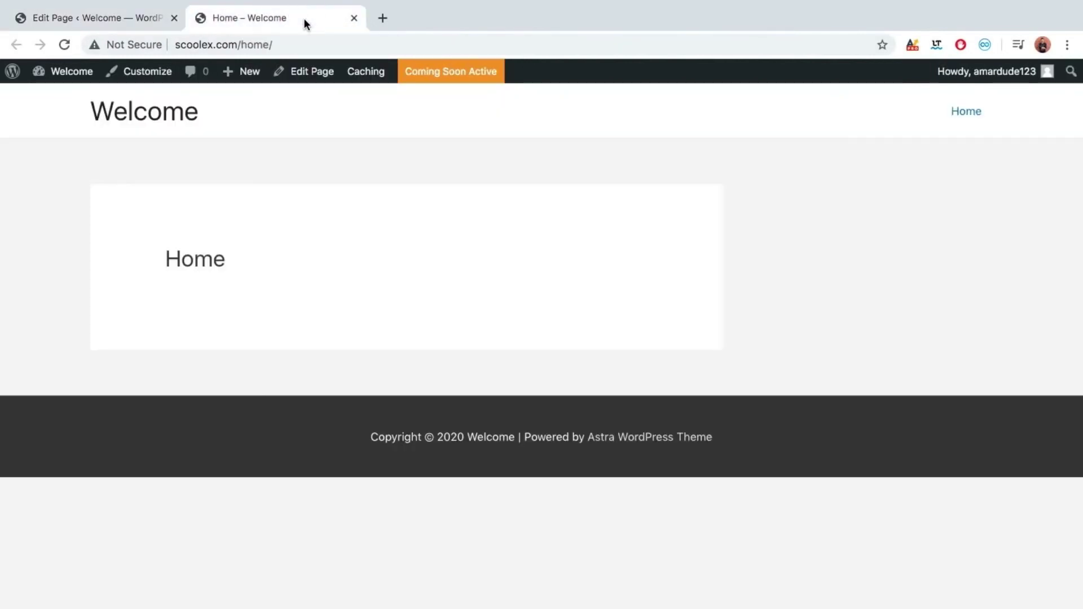
pyautogui.click(64, 45)
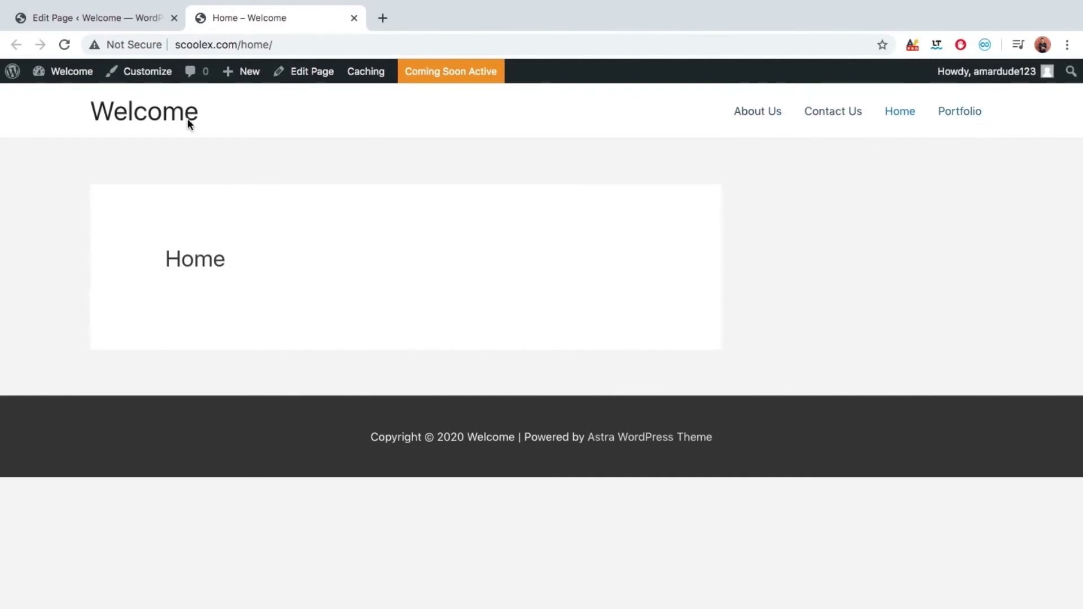
pyautogui.click(52, 19)
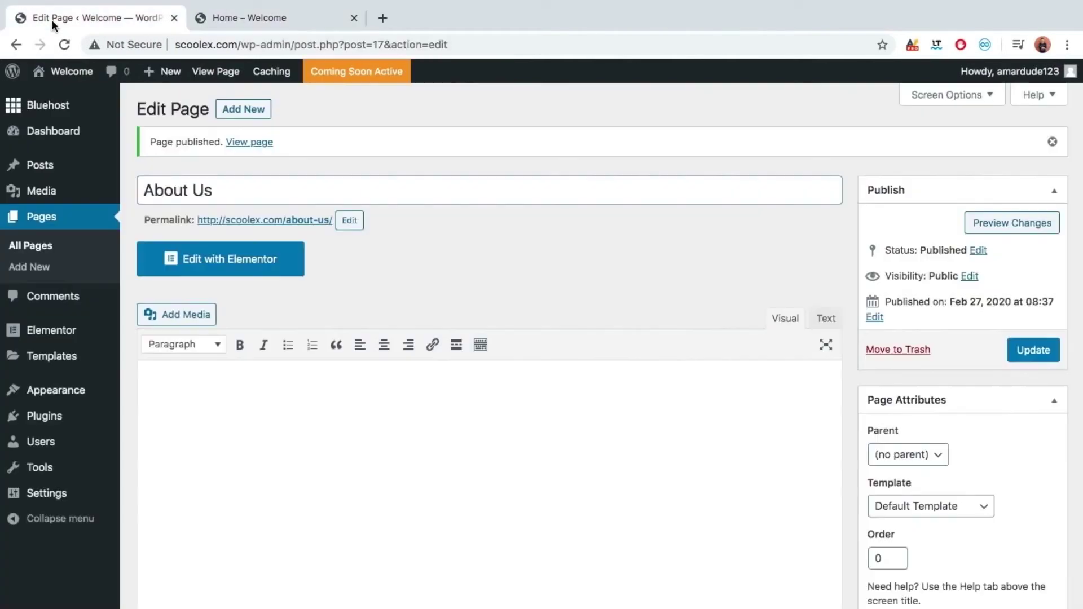
# - Load apple.com in a new browser tab
pyautogui.click(381, 19)
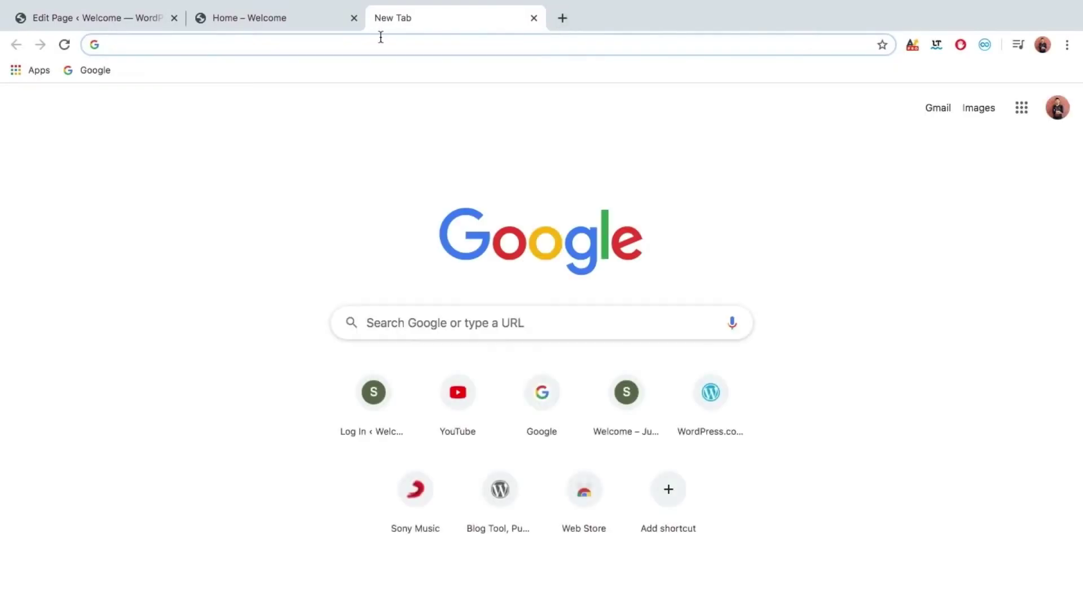
pyautogui.write('apple.co')
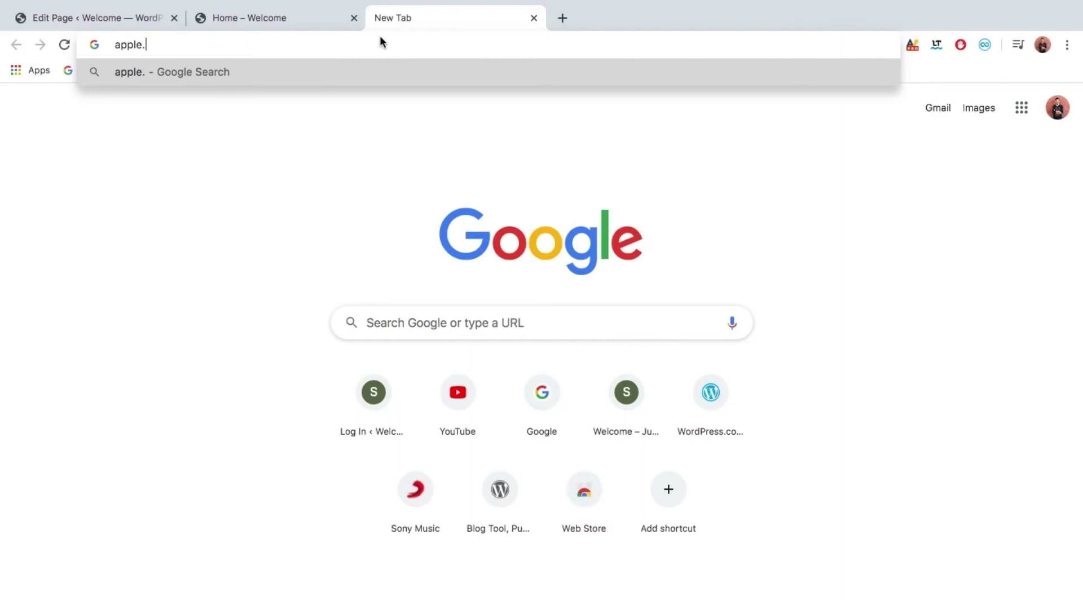
pyautogui.write('m')
pyautogui.press('Return')
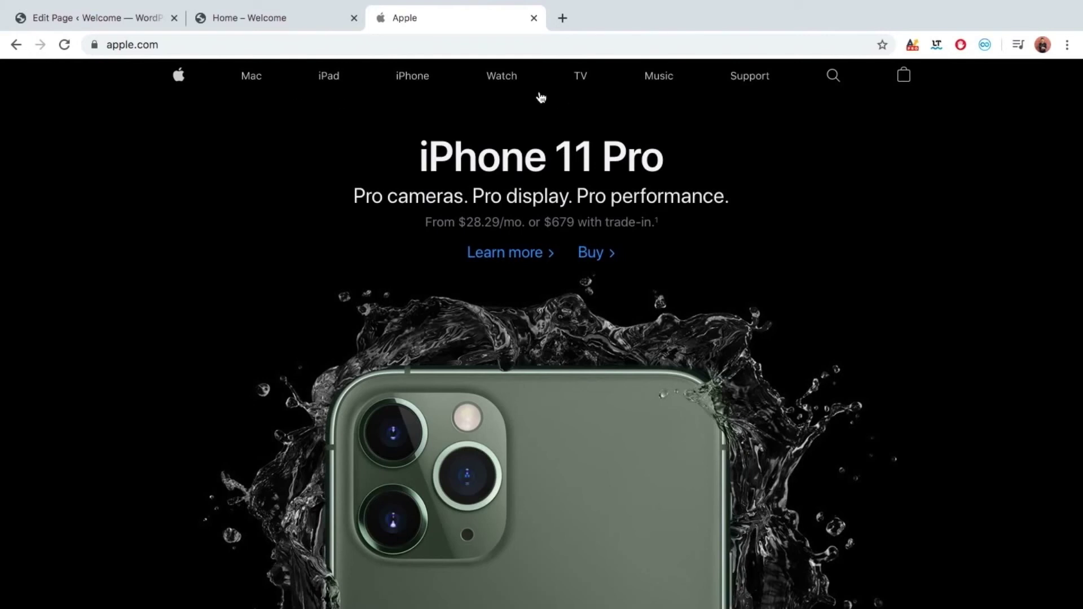
# - Open the live About Us page at scoolex.com/about-us/ through the site menu
pyautogui.click(275, 18)
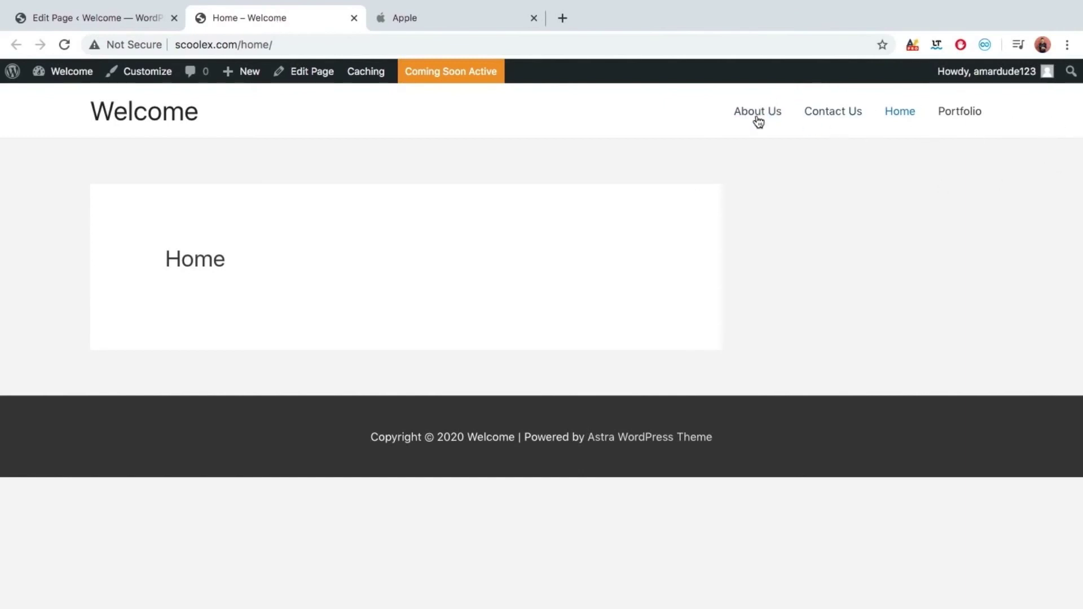
pyautogui.click(109, 15)
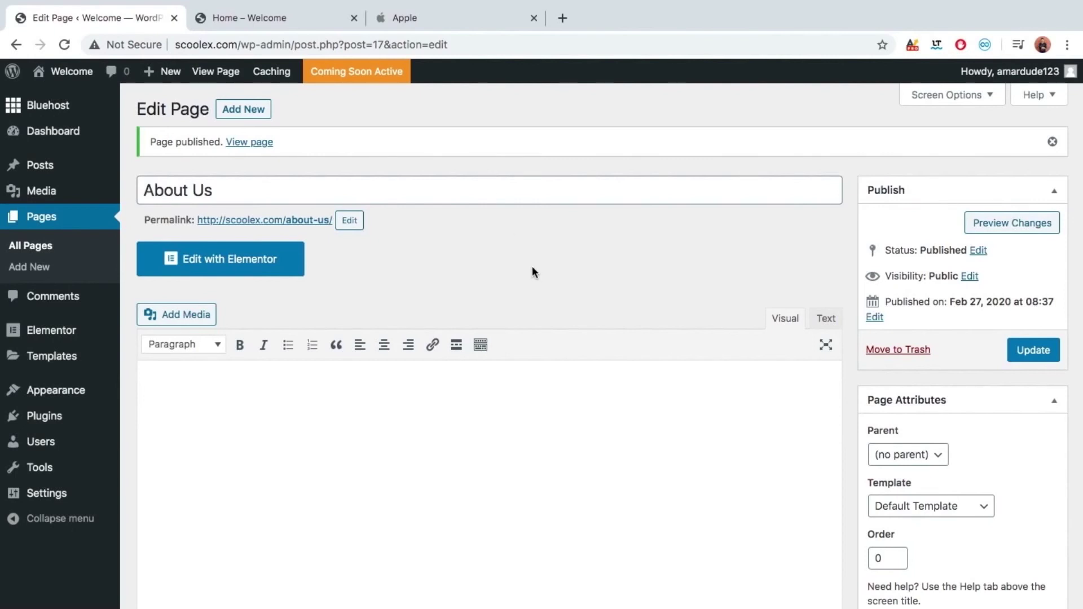
pyautogui.scroll(-2, 533, 272)
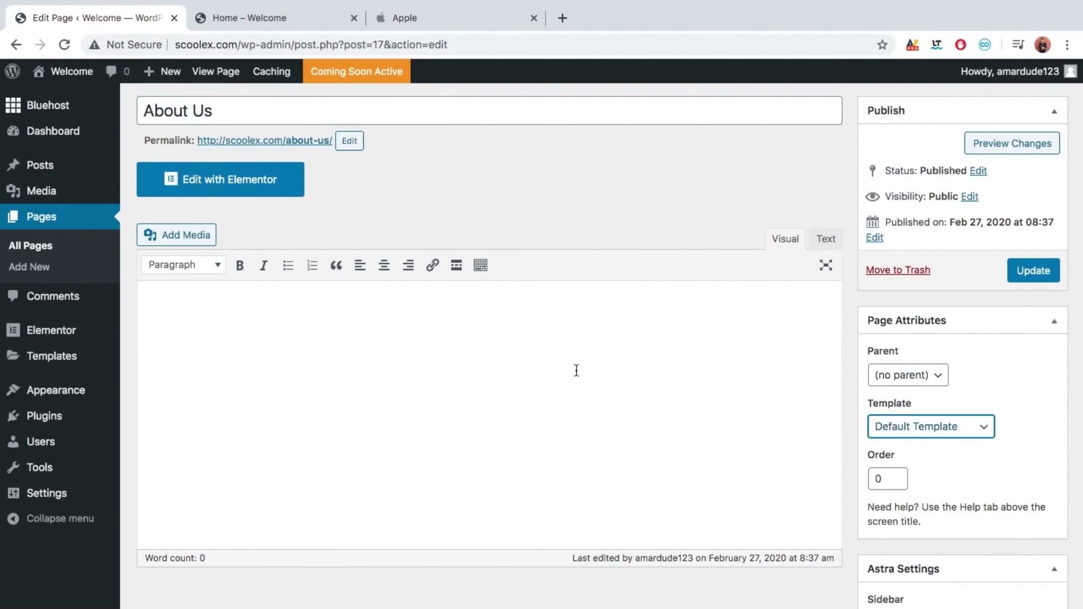
pyautogui.click(274, 18)
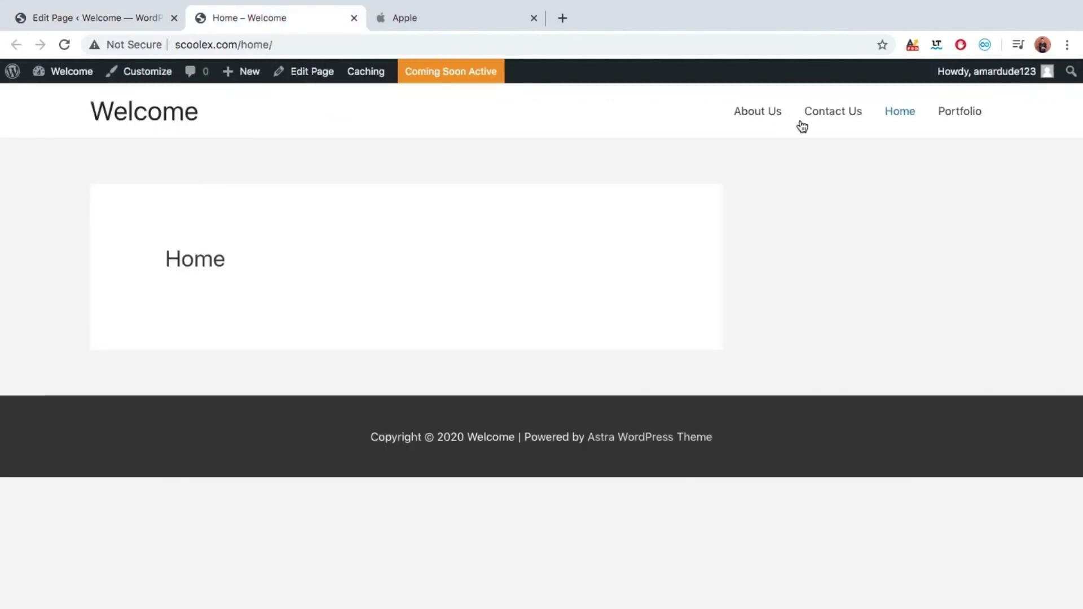
pyautogui.click(752, 114)
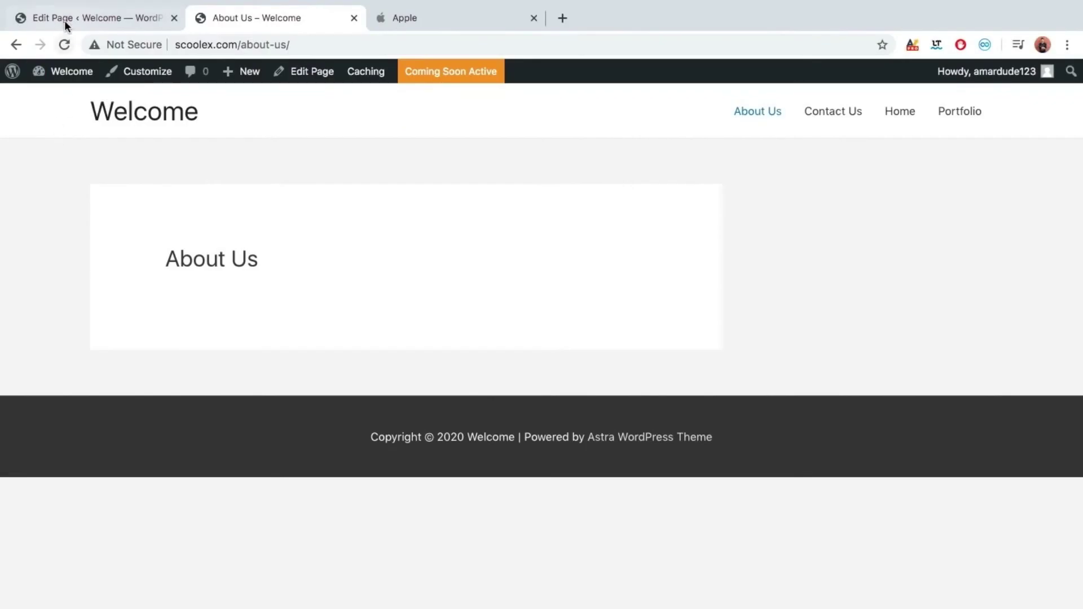
# - Give About Us the Elementor Full Width template, update it, and reload the live page to verify
pyautogui.click(65, 20)
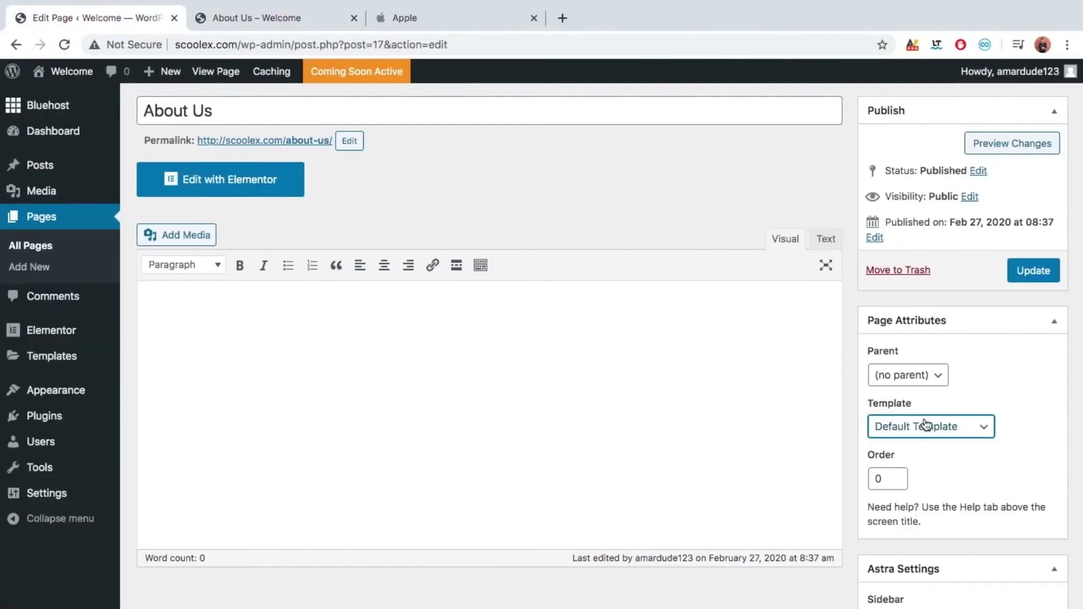
pyautogui.click(950, 433)
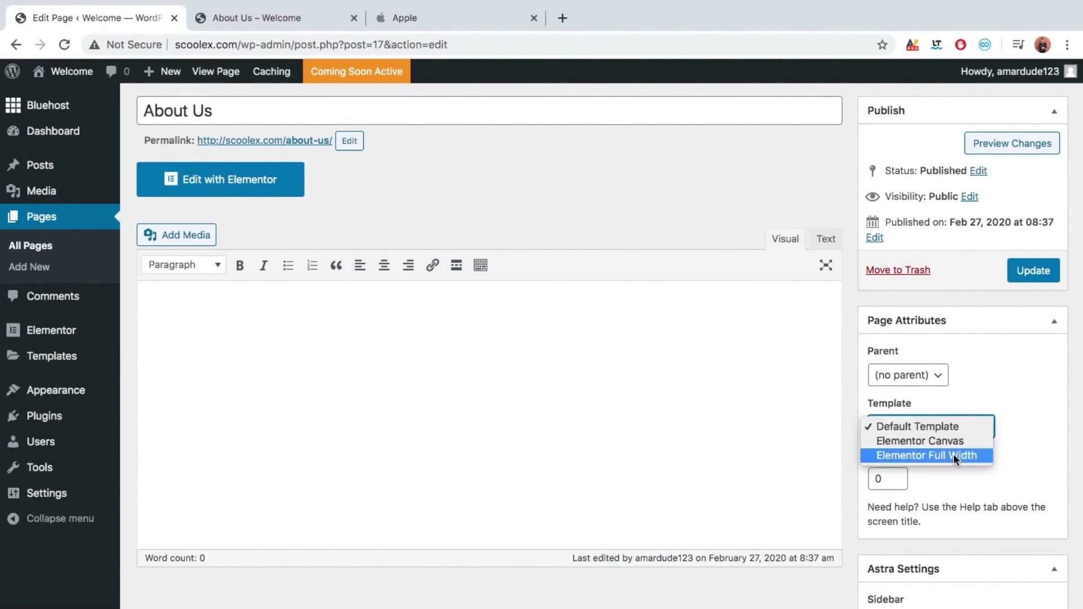
pyautogui.click(953, 454)
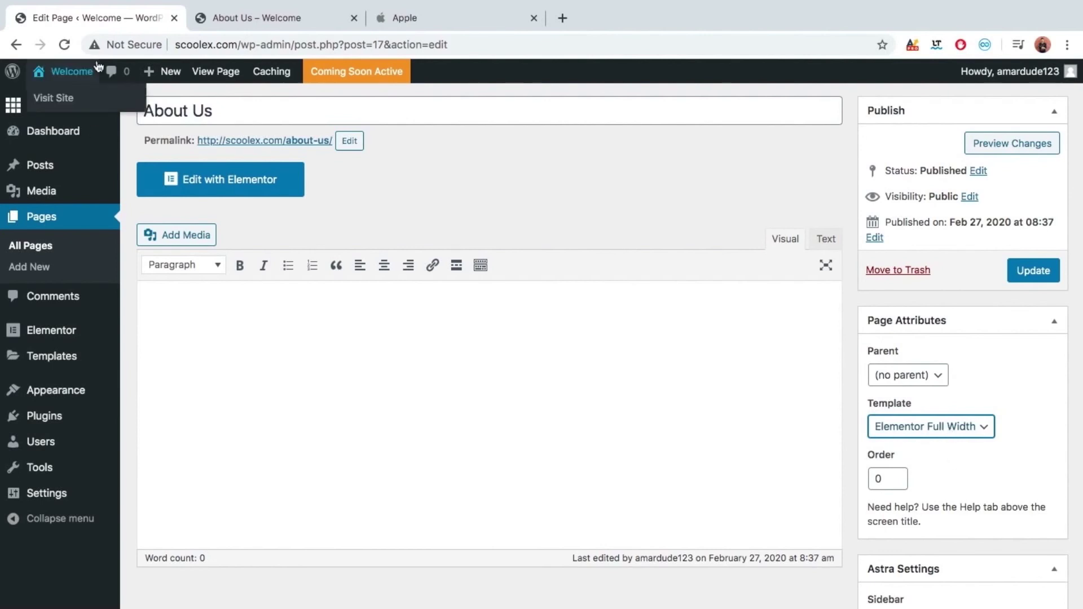
pyautogui.click(1031, 274)
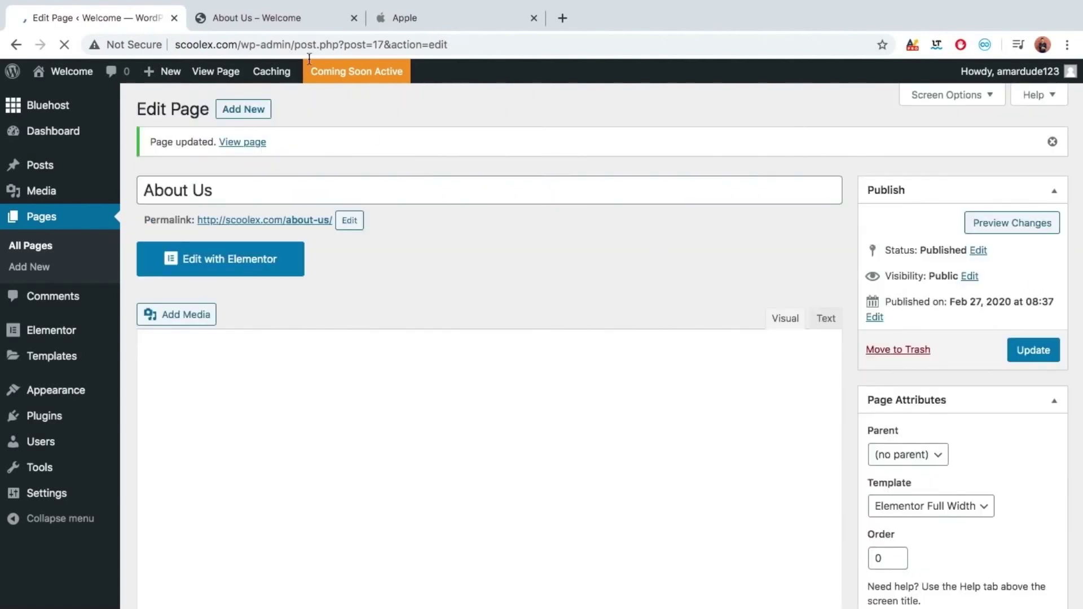
pyautogui.click(270, 17)
pyautogui.click(64, 43)
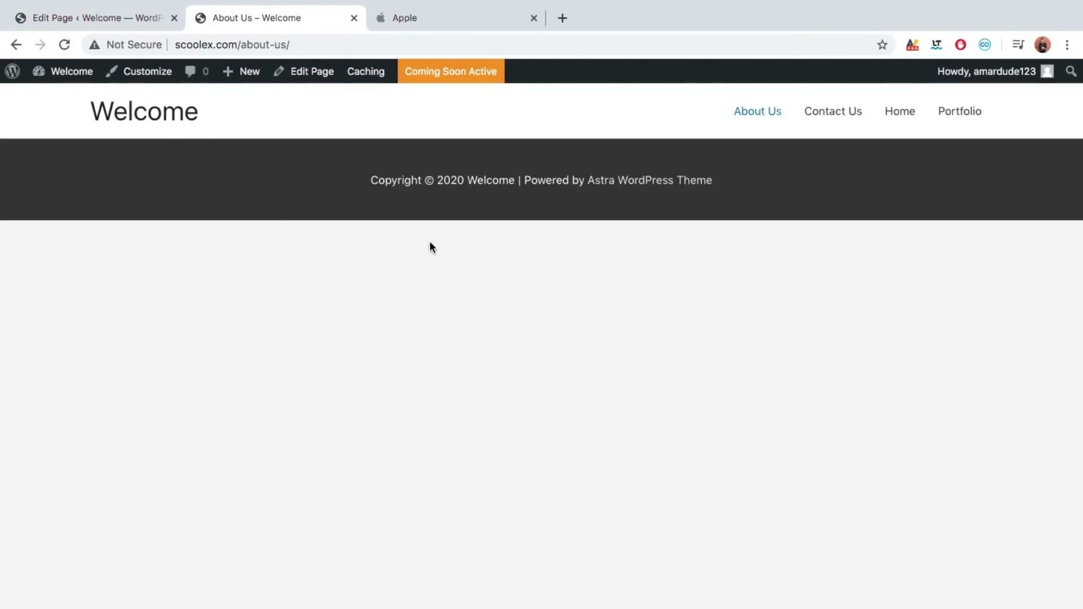
pyautogui.click(71, 22)
# - From All Pages, open the Contact Us, Home and Portfolio editors in new tabs
pyautogui.click(41, 247)
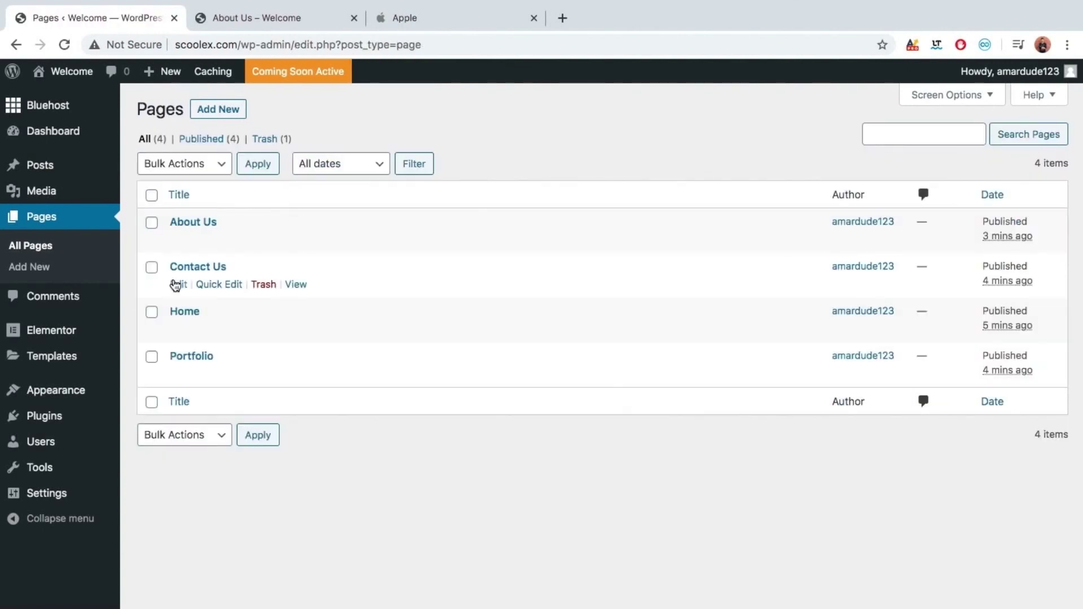
pyautogui.rightClick(184, 273)
pyautogui.click(195, 274)
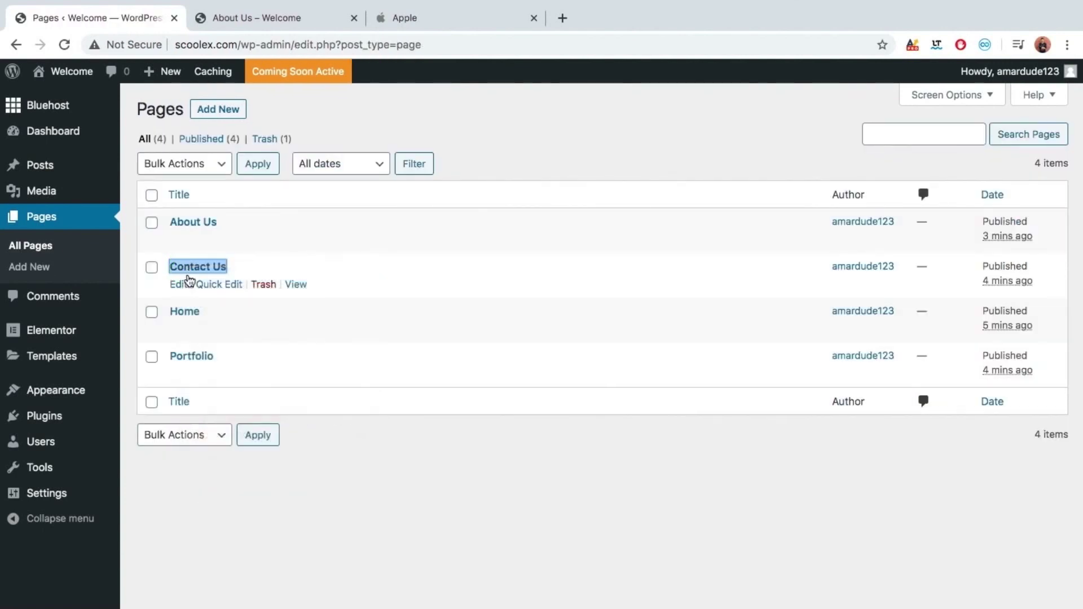
pyautogui.rightClick(193, 313)
pyautogui.click(197, 316)
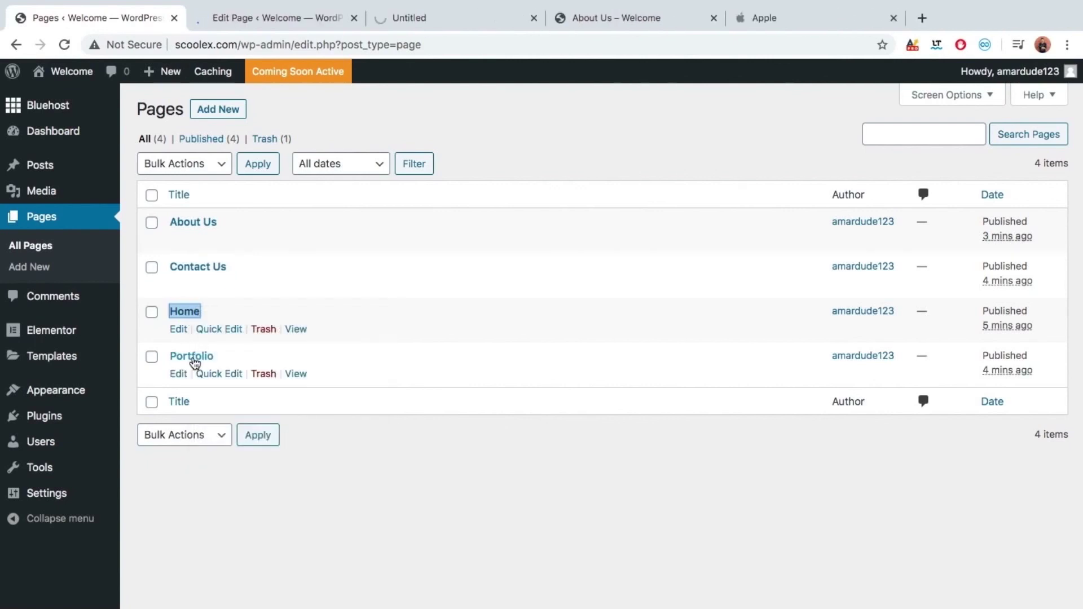
pyautogui.rightClick(197, 359)
pyautogui.click(200, 364)
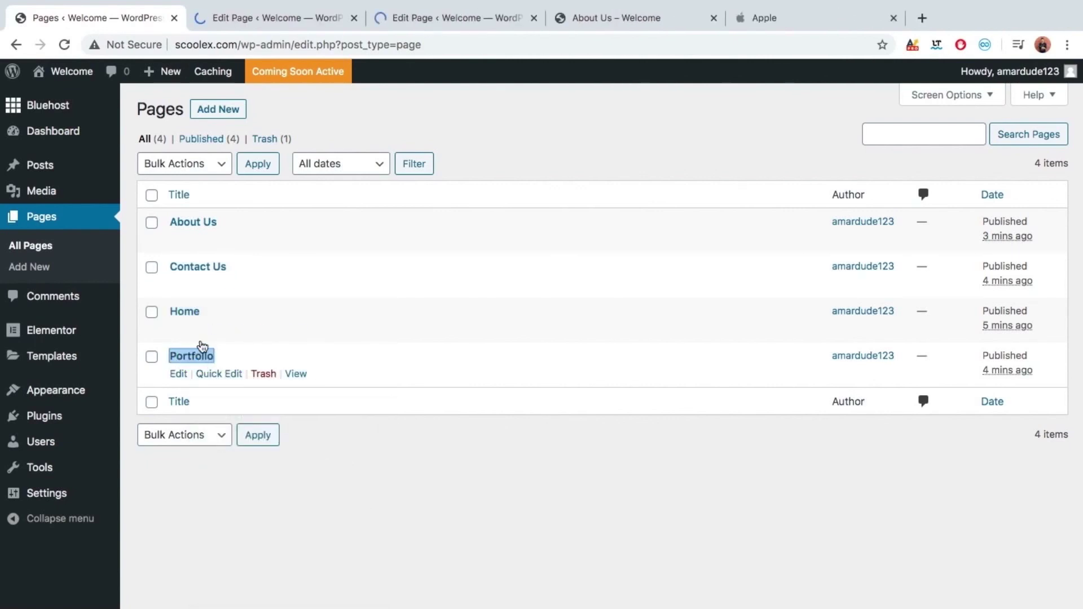
# - Set Contact Us to the Elementor Full Width template and update it
pyautogui.click(246, 19)
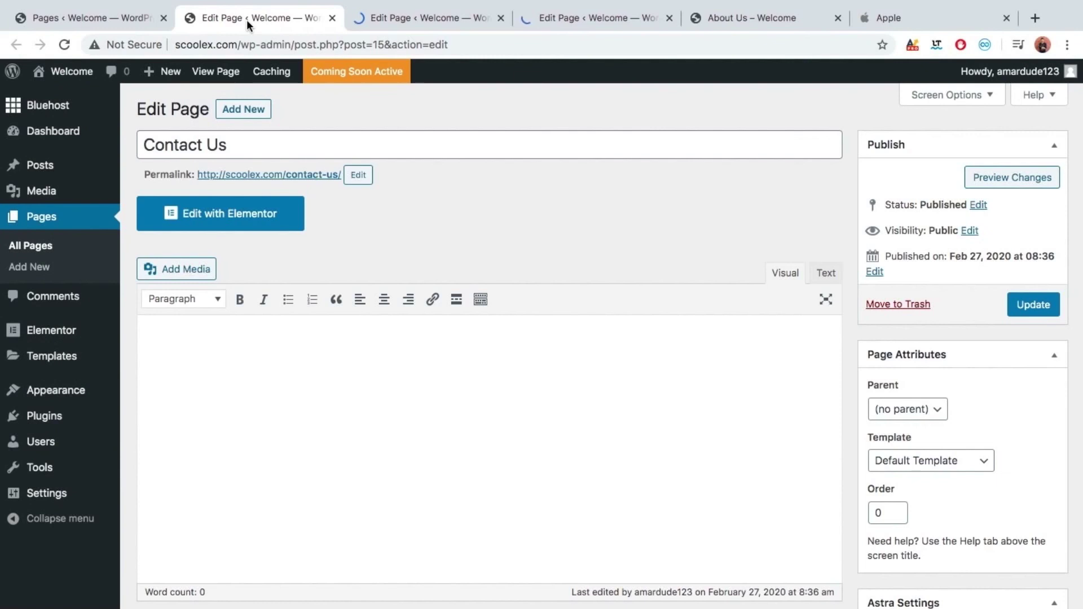
pyautogui.click(943, 468)
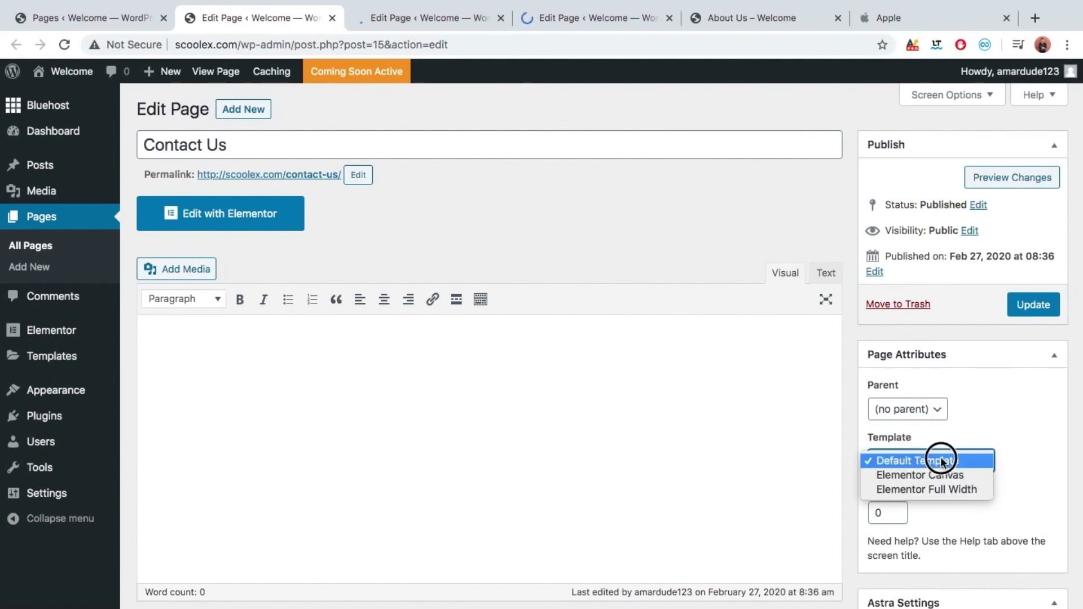
pyautogui.click(938, 489)
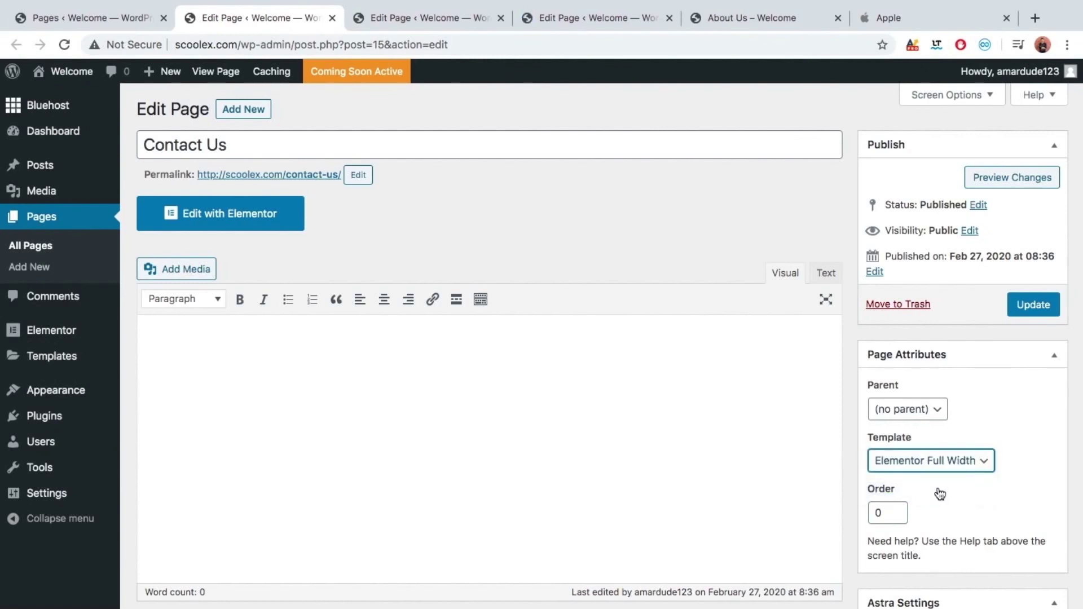
pyautogui.click(1033, 306)
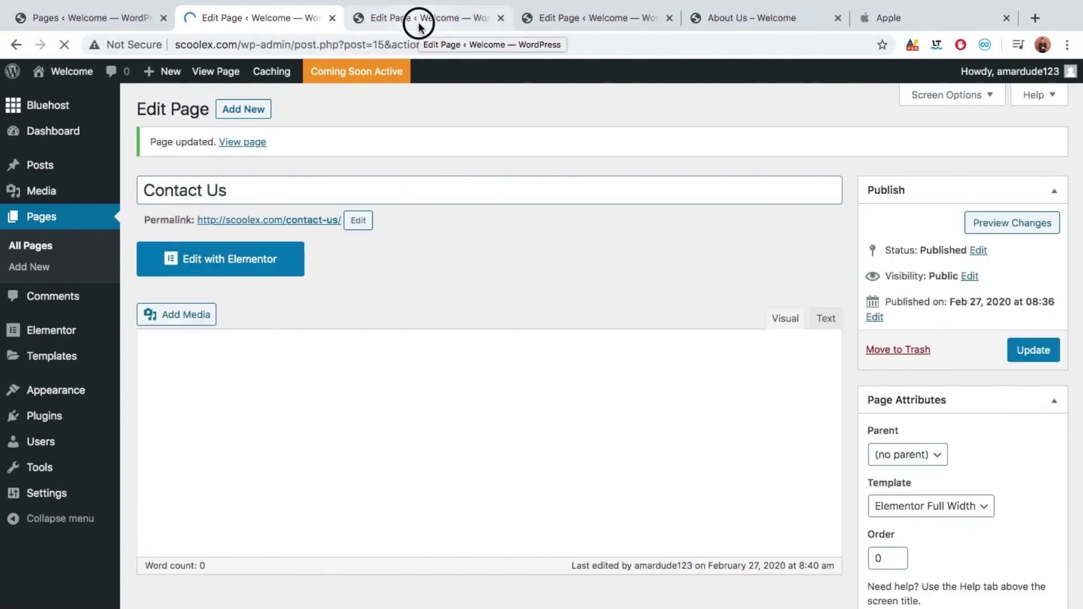
# - Set the Home page to the Elementor Full Width template and update it
pyautogui.click(418, 21)
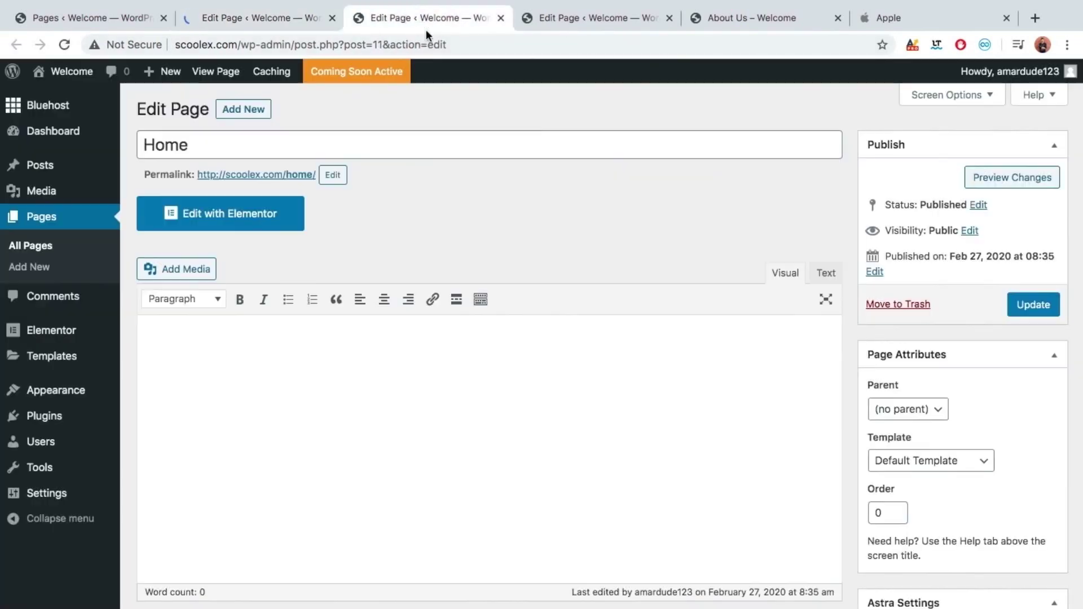
pyautogui.click(921, 460)
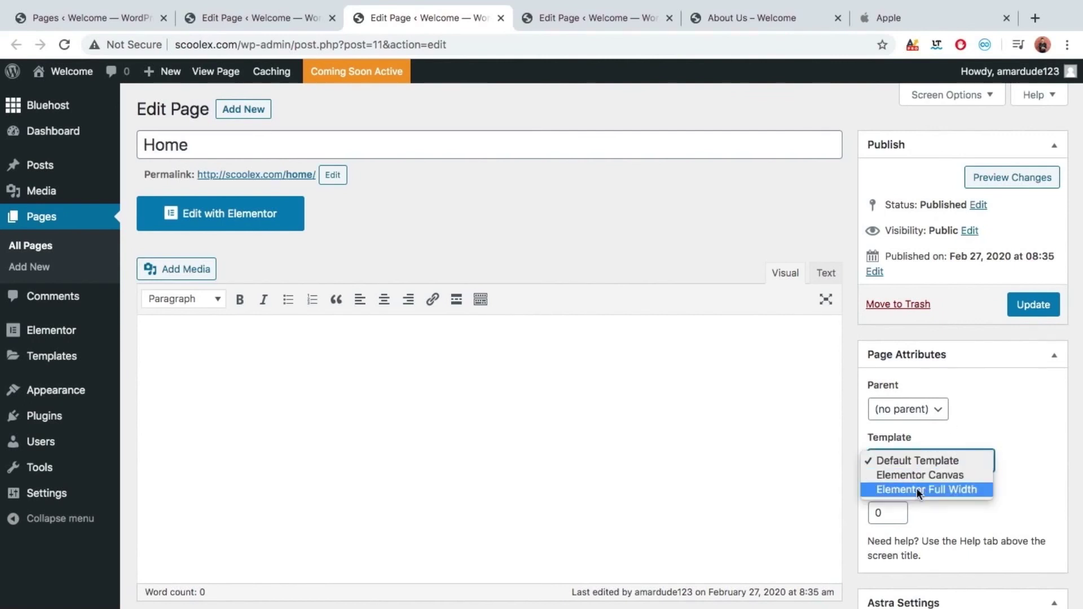
pyautogui.click(928, 489)
pyautogui.click(1031, 305)
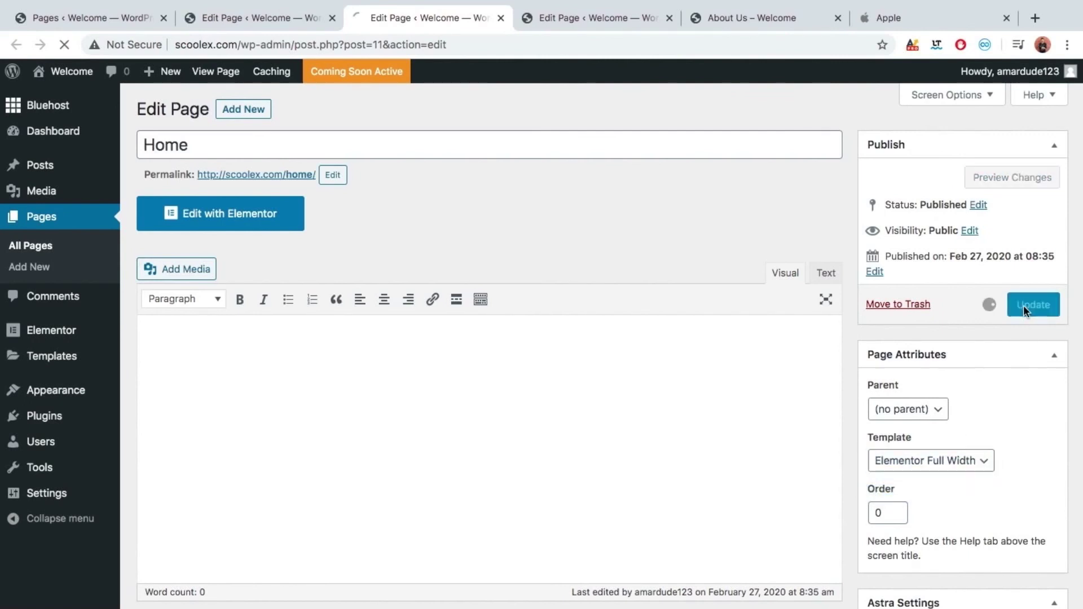
# - Set Portfolio to Elementor Full Width, update, and confirm the Home and Contact Us saves
pyautogui.click(570, 19)
pyautogui.click(918, 459)
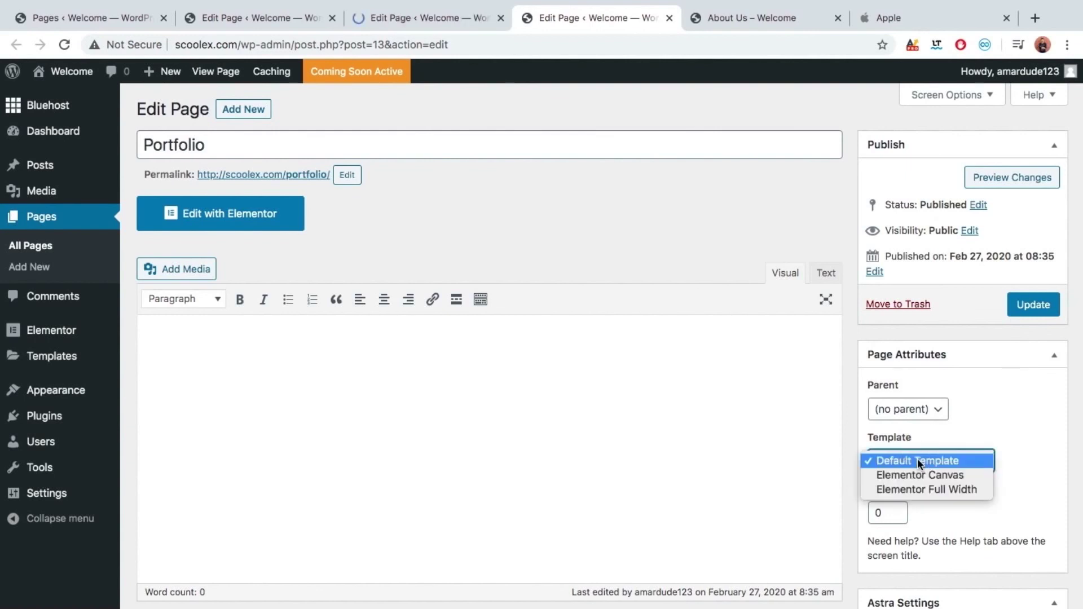
pyautogui.click(915, 487)
pyautogui.click(1032, 310)
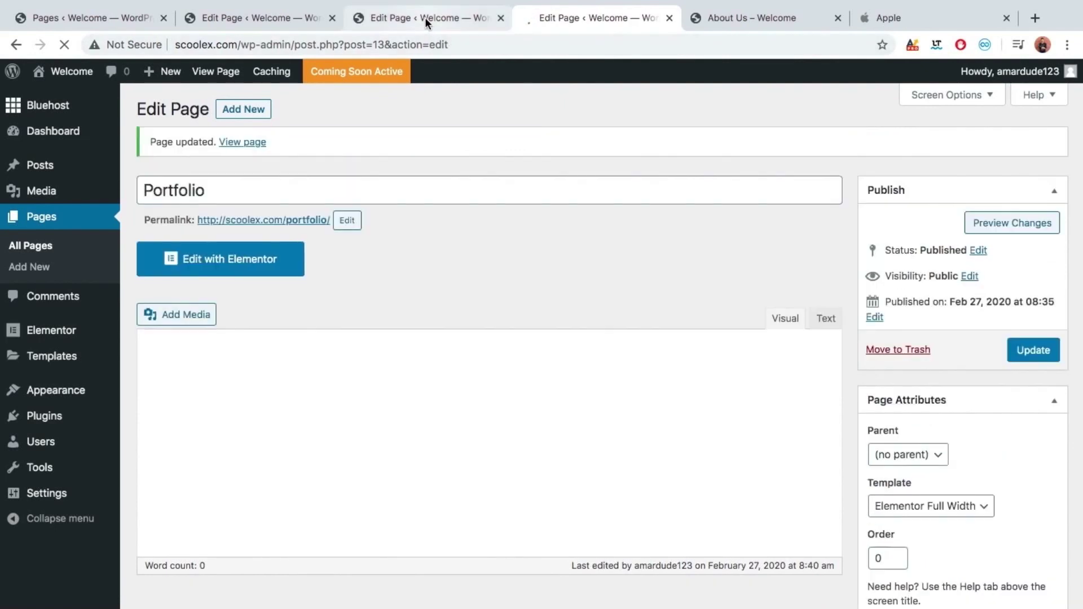
pyautogui.click(424, 16)
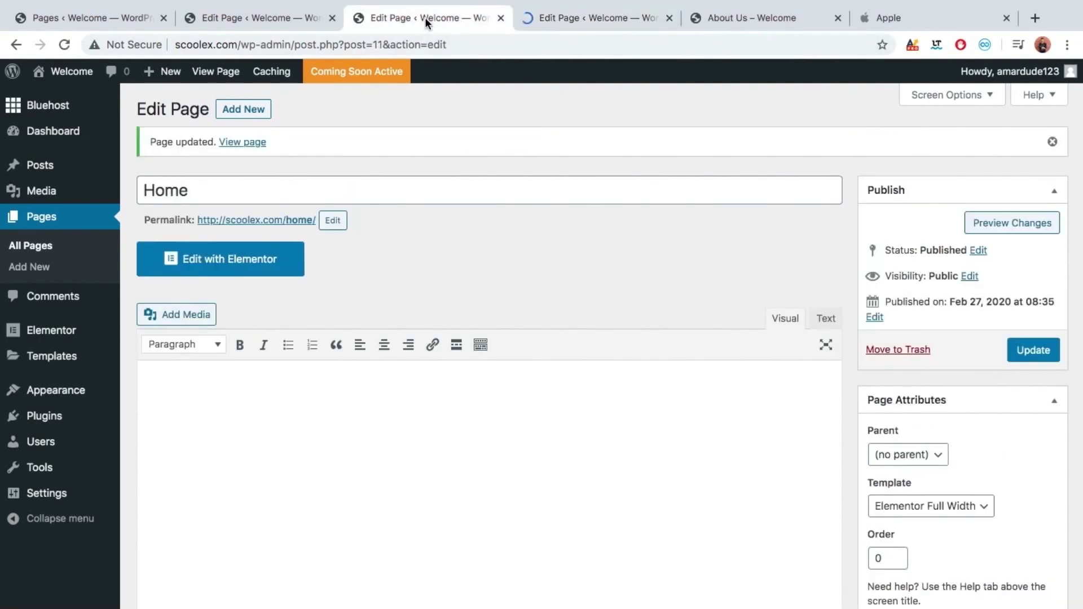
pyautogui.click(281, 15)
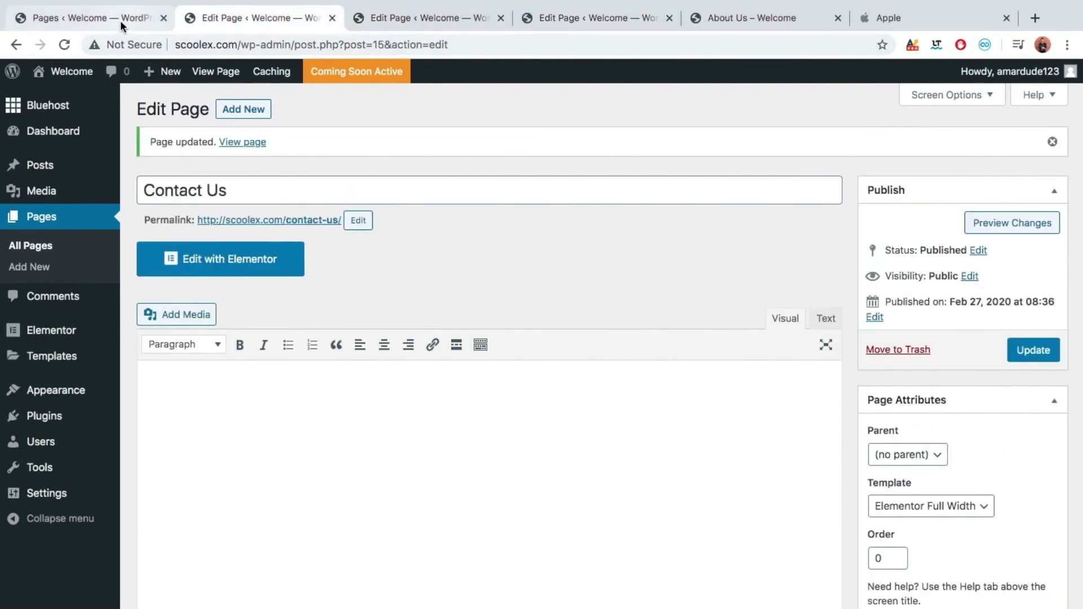